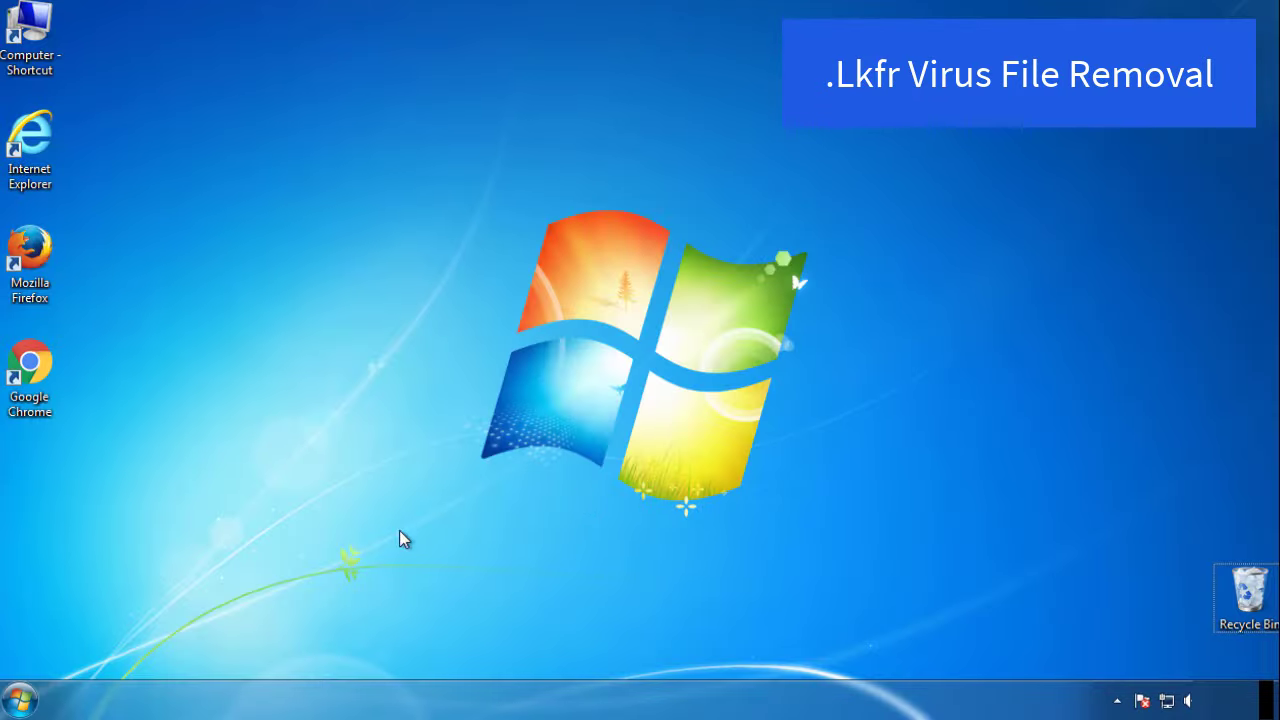
Run msconfig to bring up the System Configuration settings.
click(22, 700)
click(103, 646)
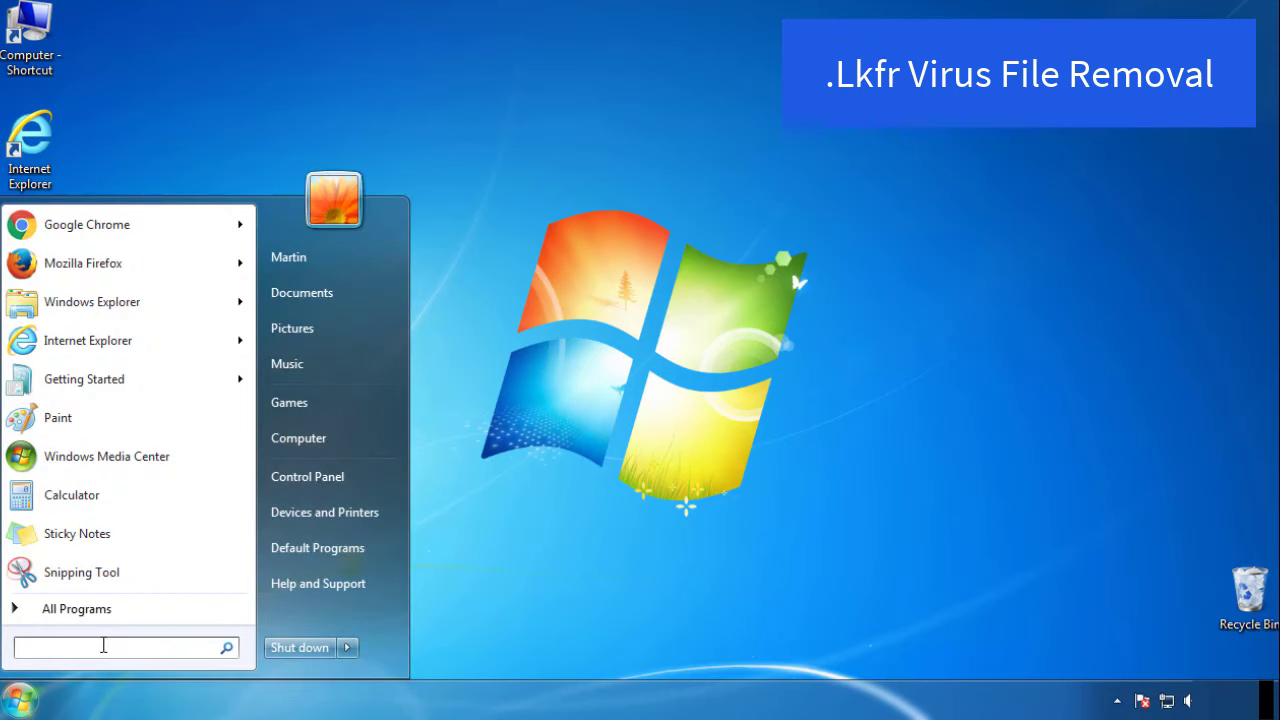
text(msconfig)
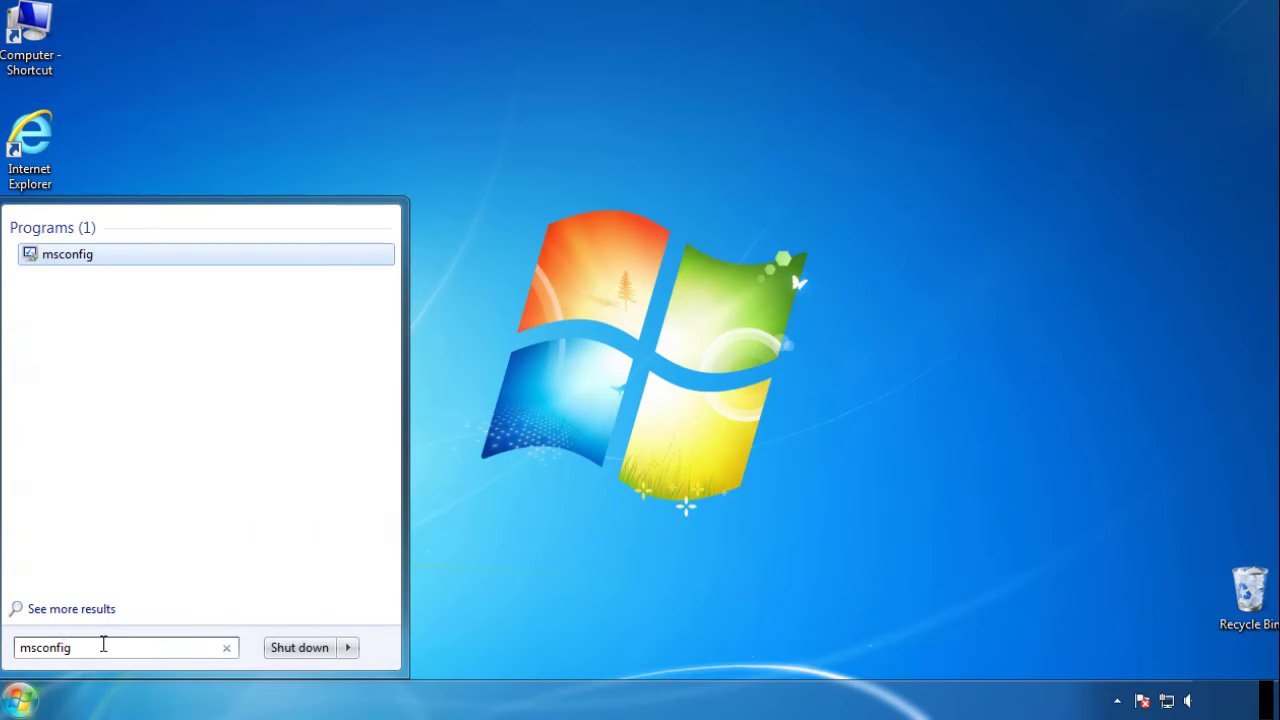
key(Return)
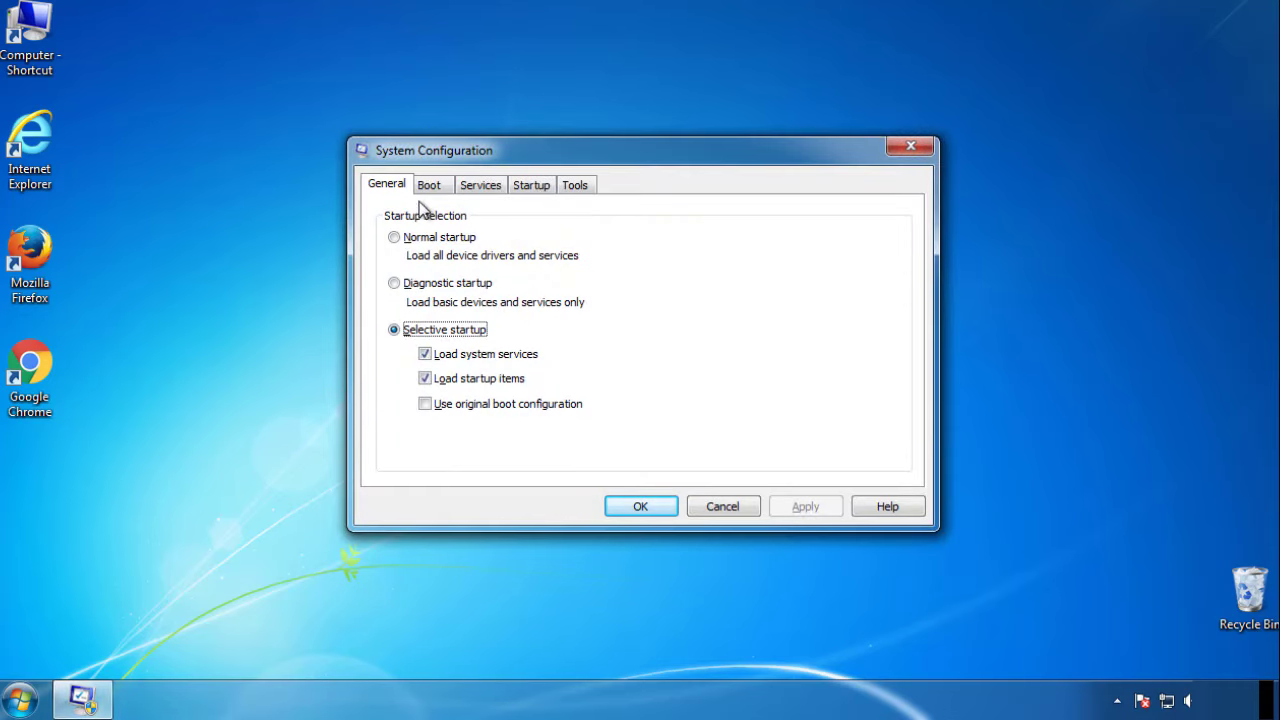
Enable Safe boot with the Minimal option in the boot settings and restart the computer.
click(429, 186)
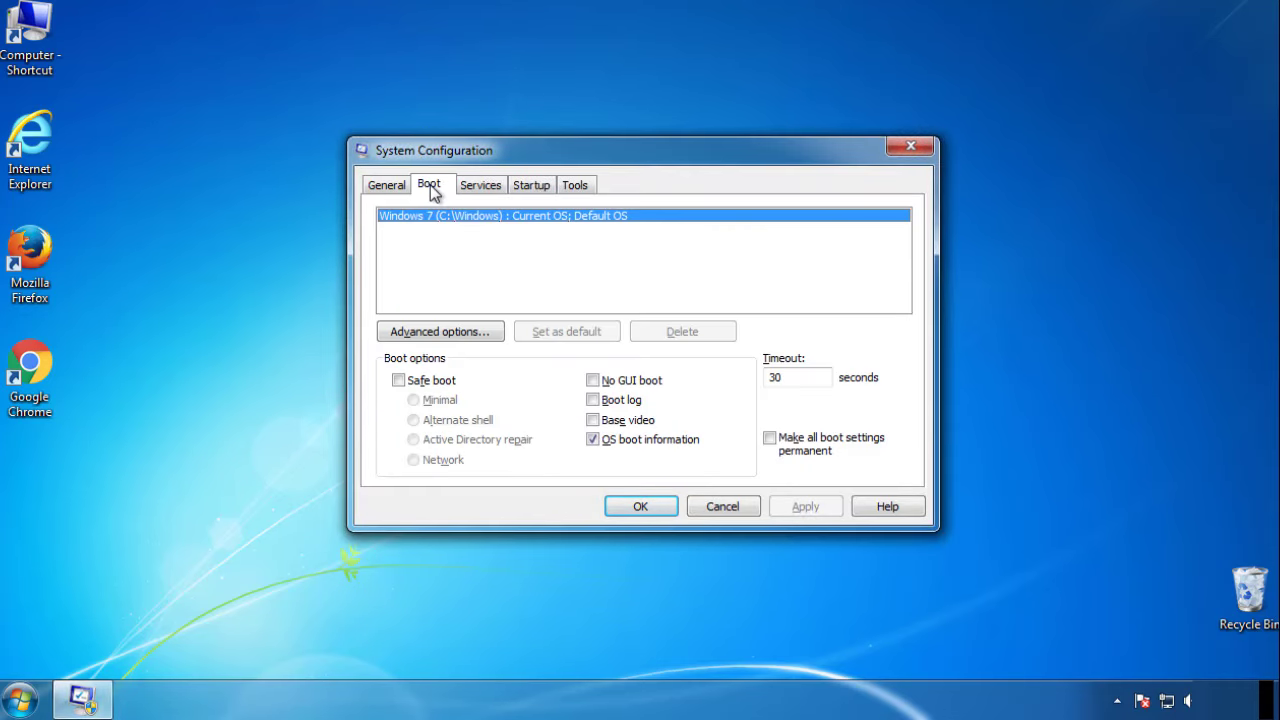
click(397, 380)
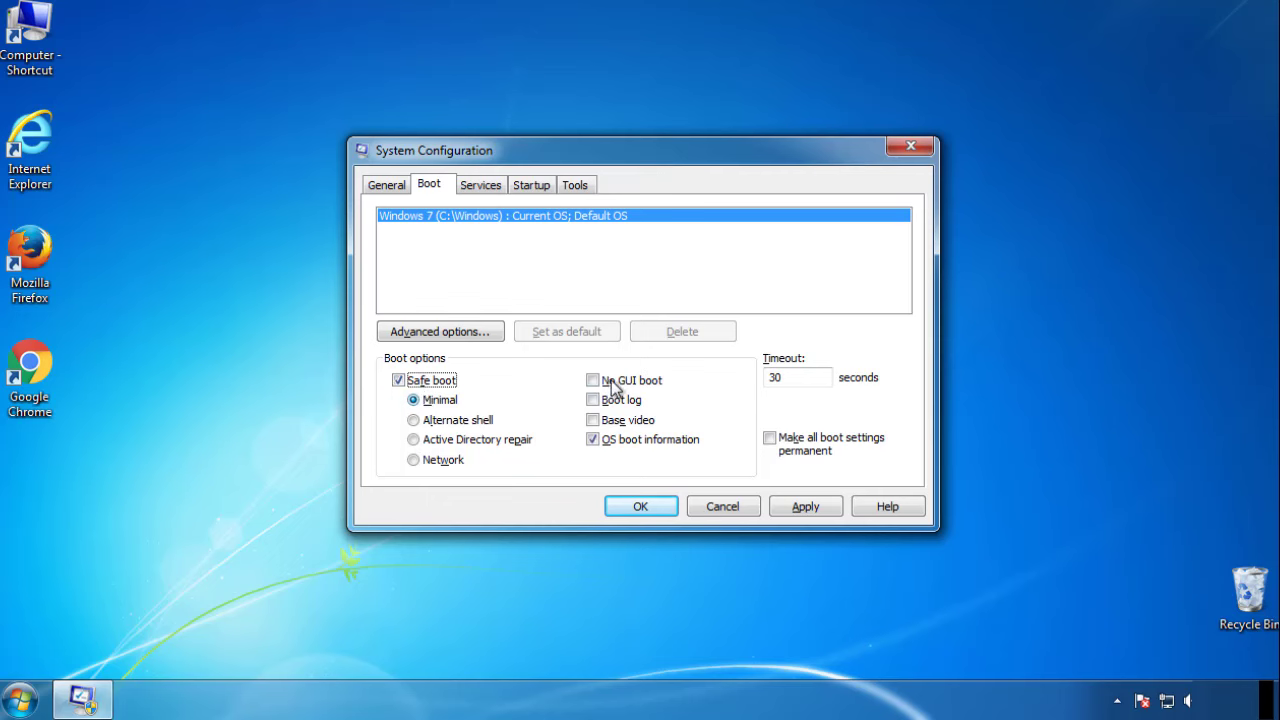
click(642, 507)
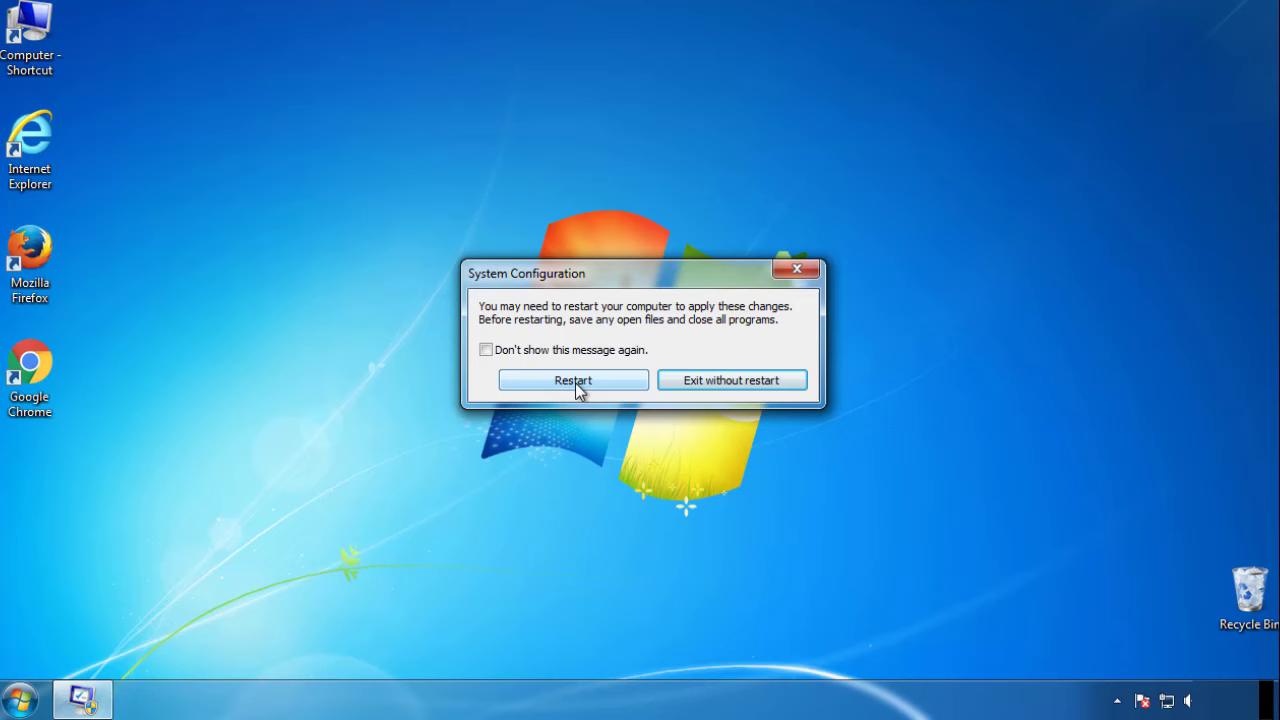
click(574, 381)
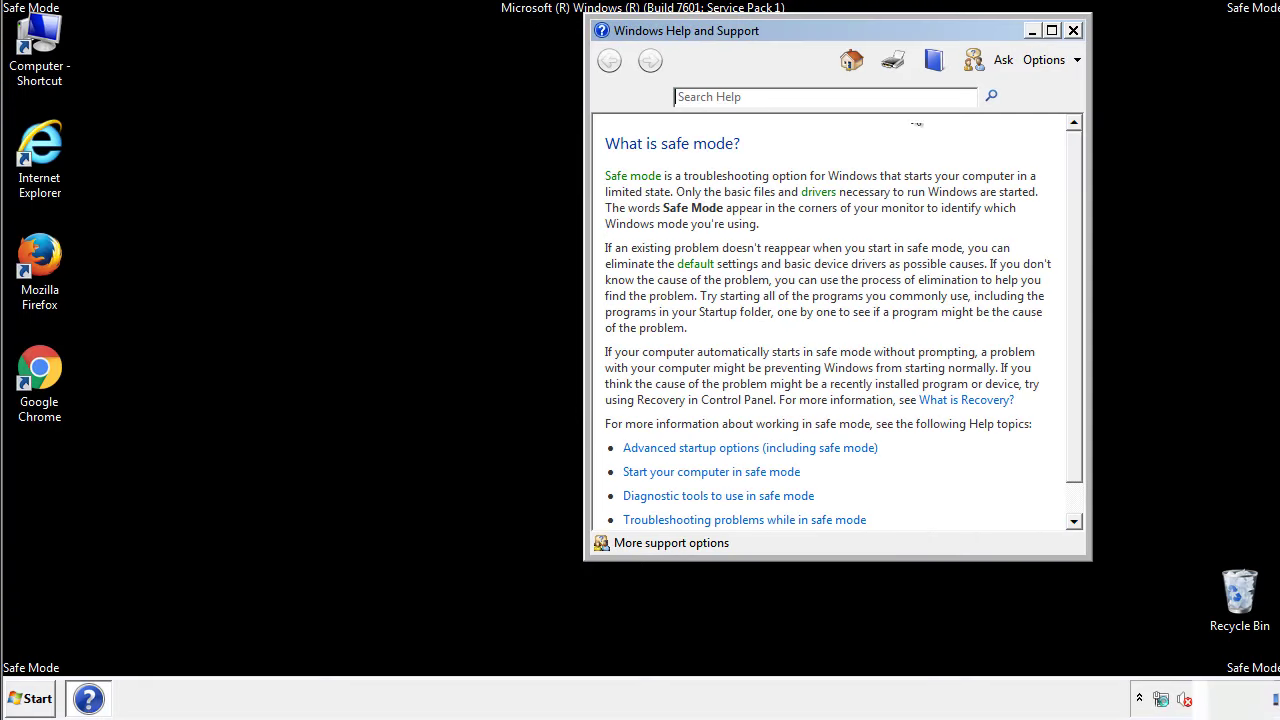
Dismiss the safe mode help, make sure Folder Options is set to show hidden files, folders, and drives, and close Control Panel.
click(1073, 30)
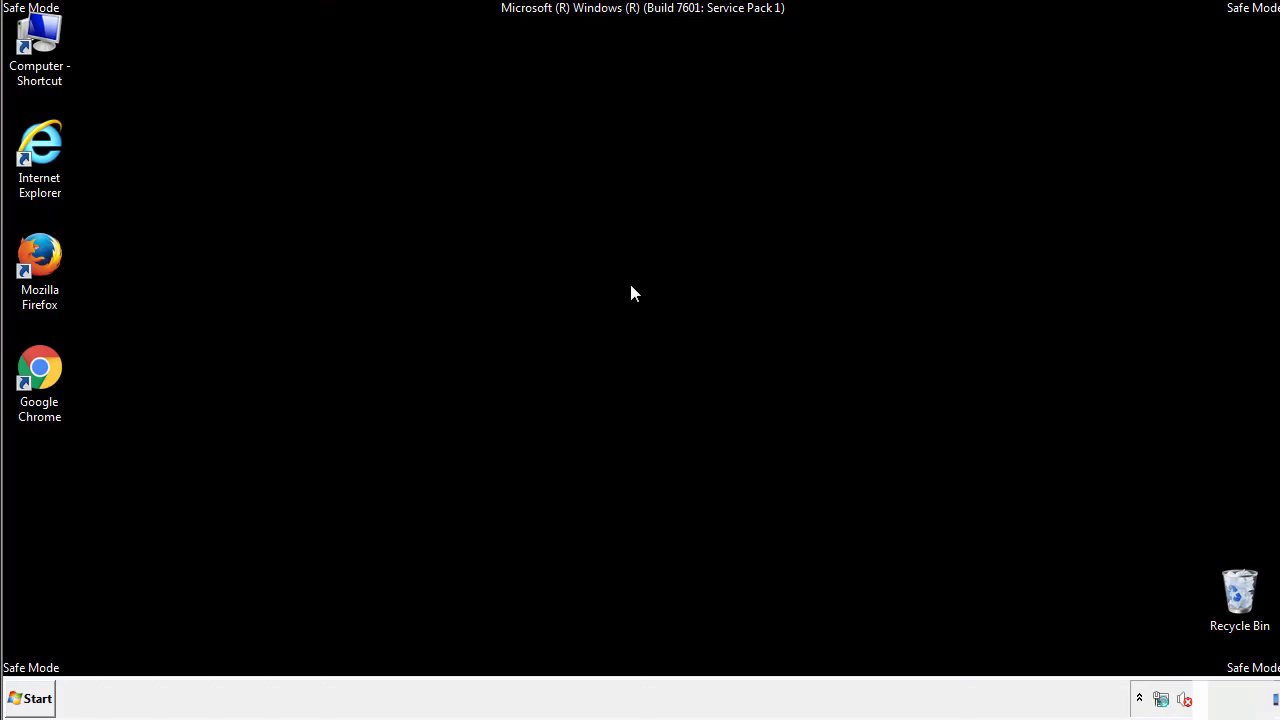
click(38, 697)
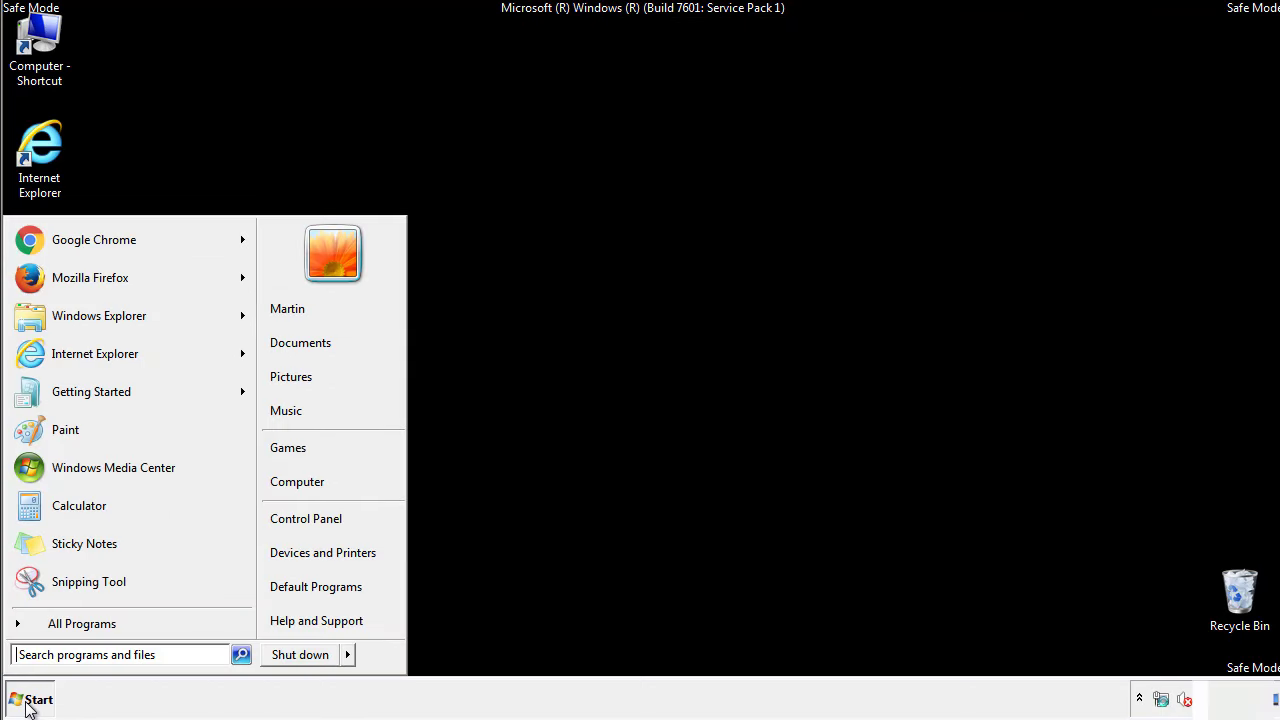
click(320, 515)
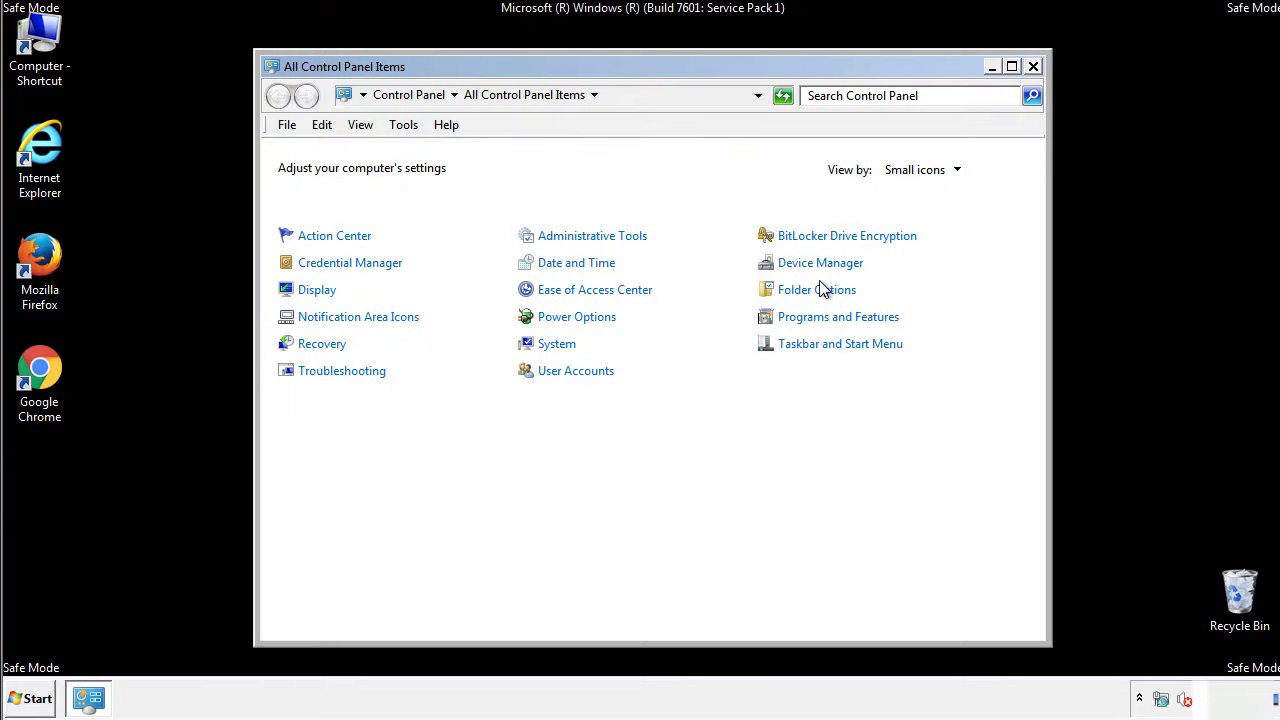
click(817, 290)
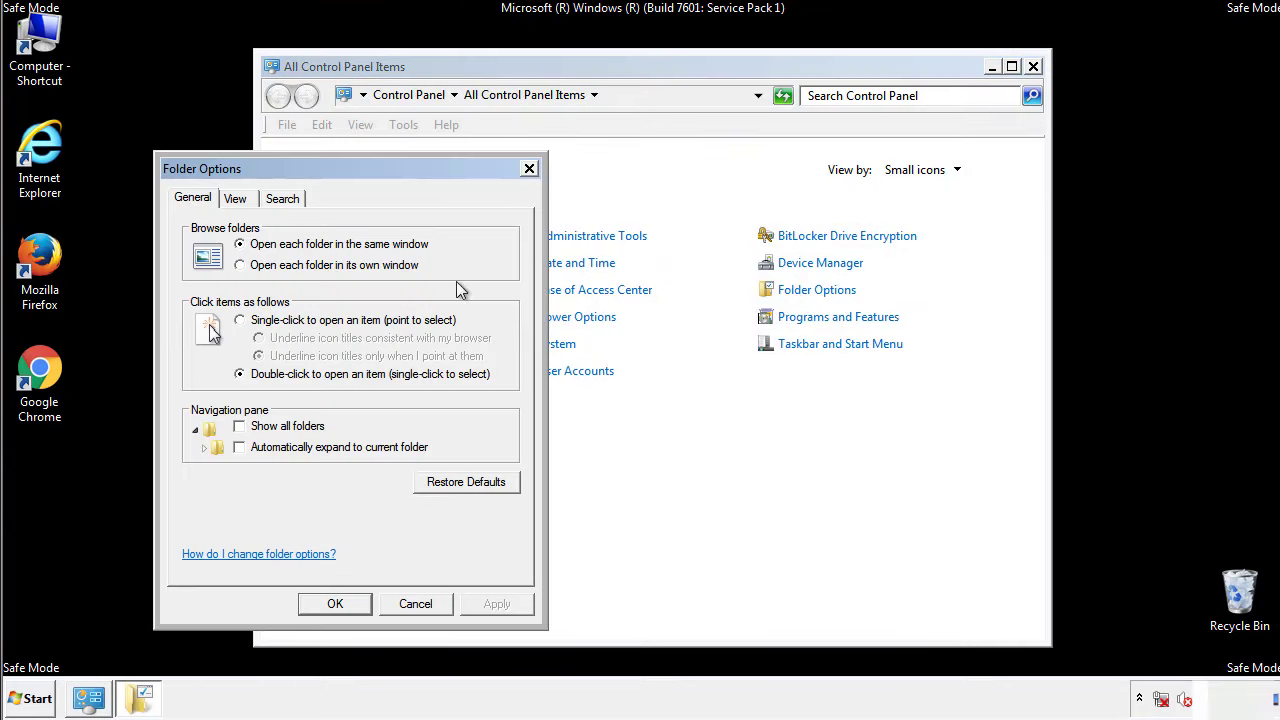
click(236, 199)
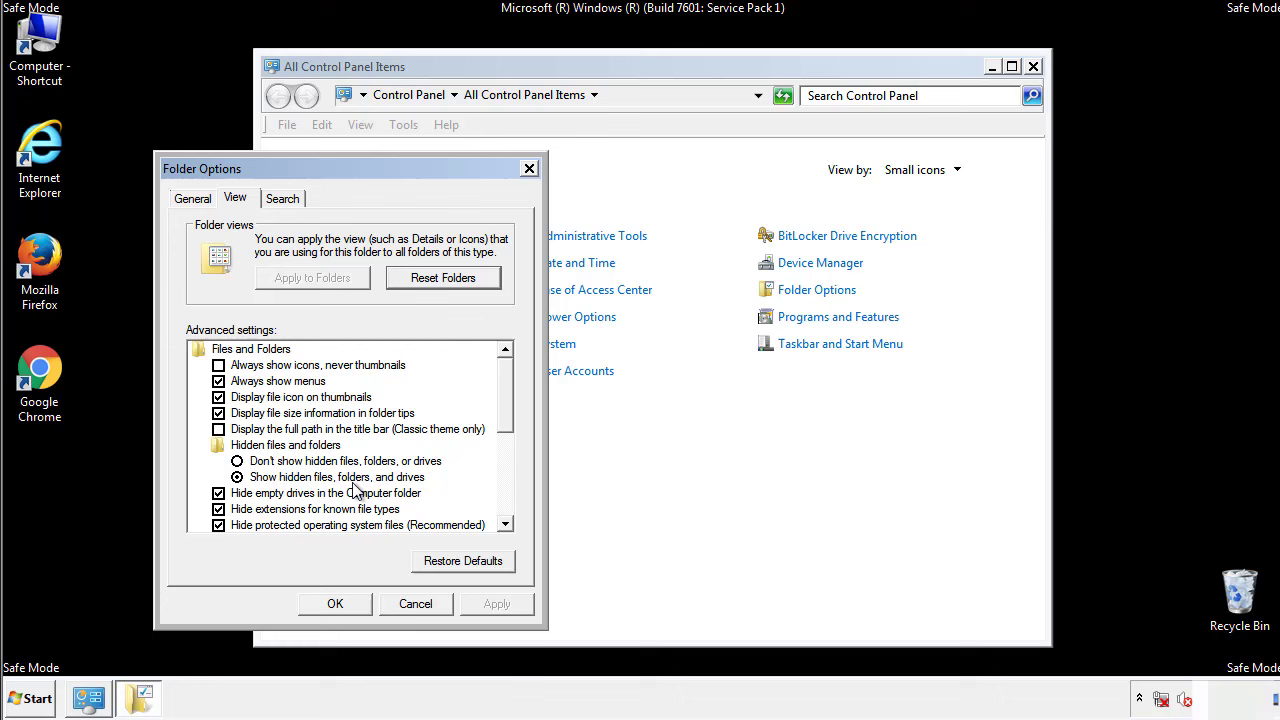
click(341, 603)
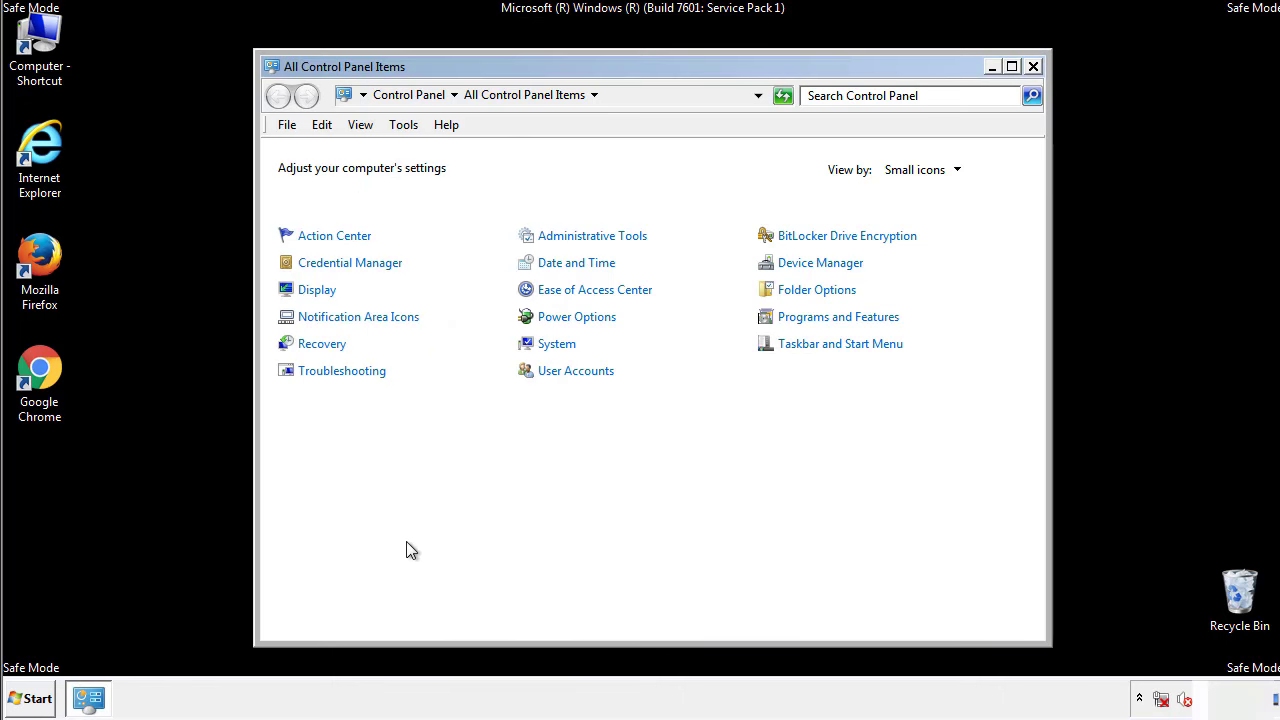
click(1033, 67)
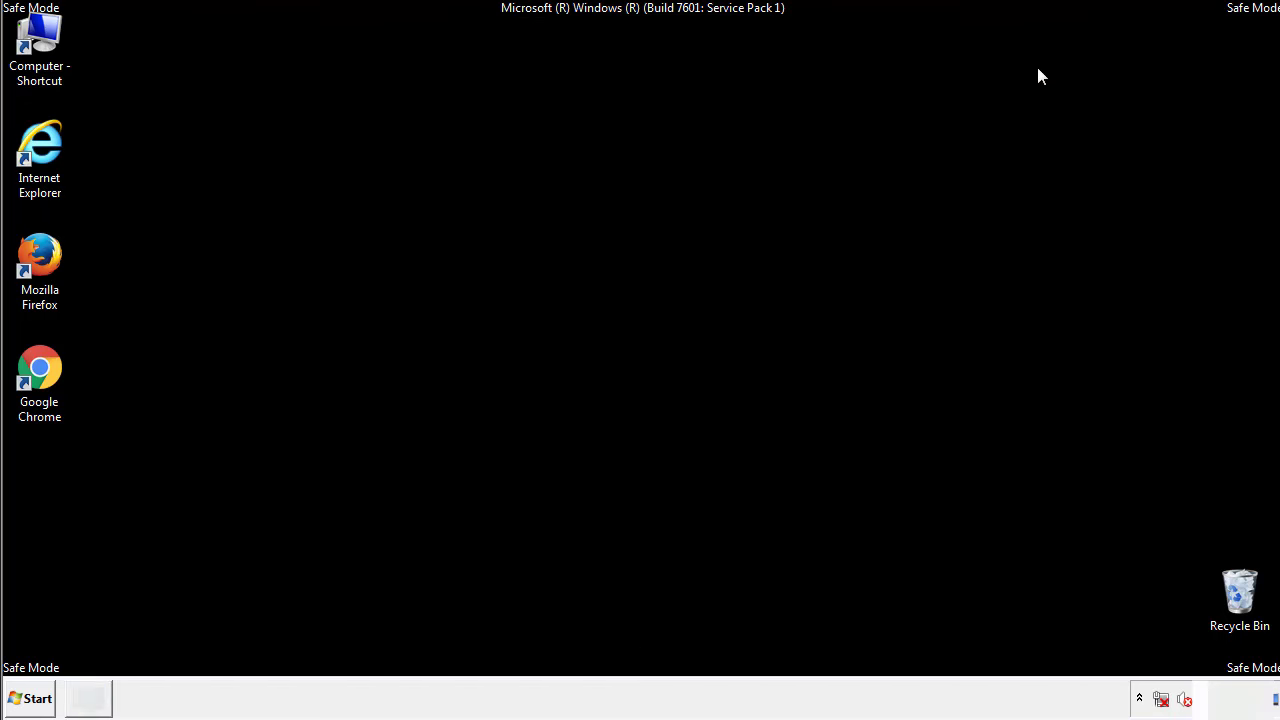
Browse from Computer to the folder C:\Windows\System32\drivers\etc.
double_click(40, 32)
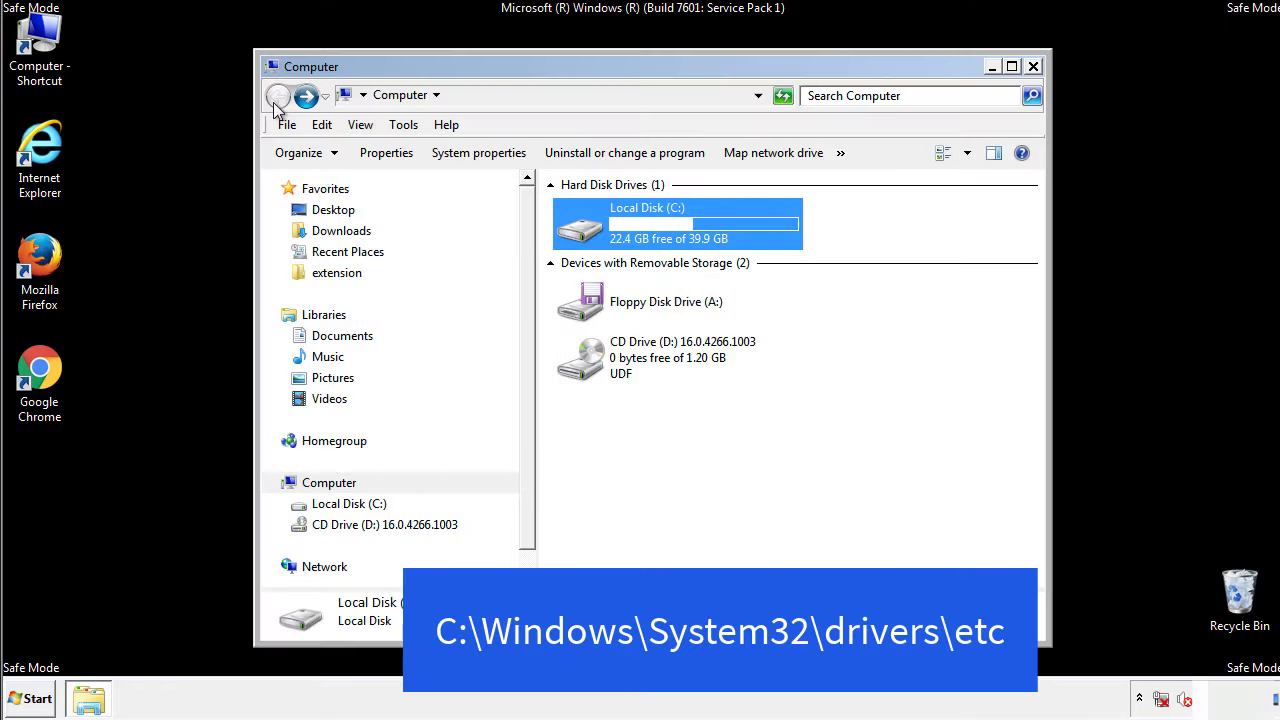
double_click(586, 230)
click(583, 367)
double_click(583, 367)
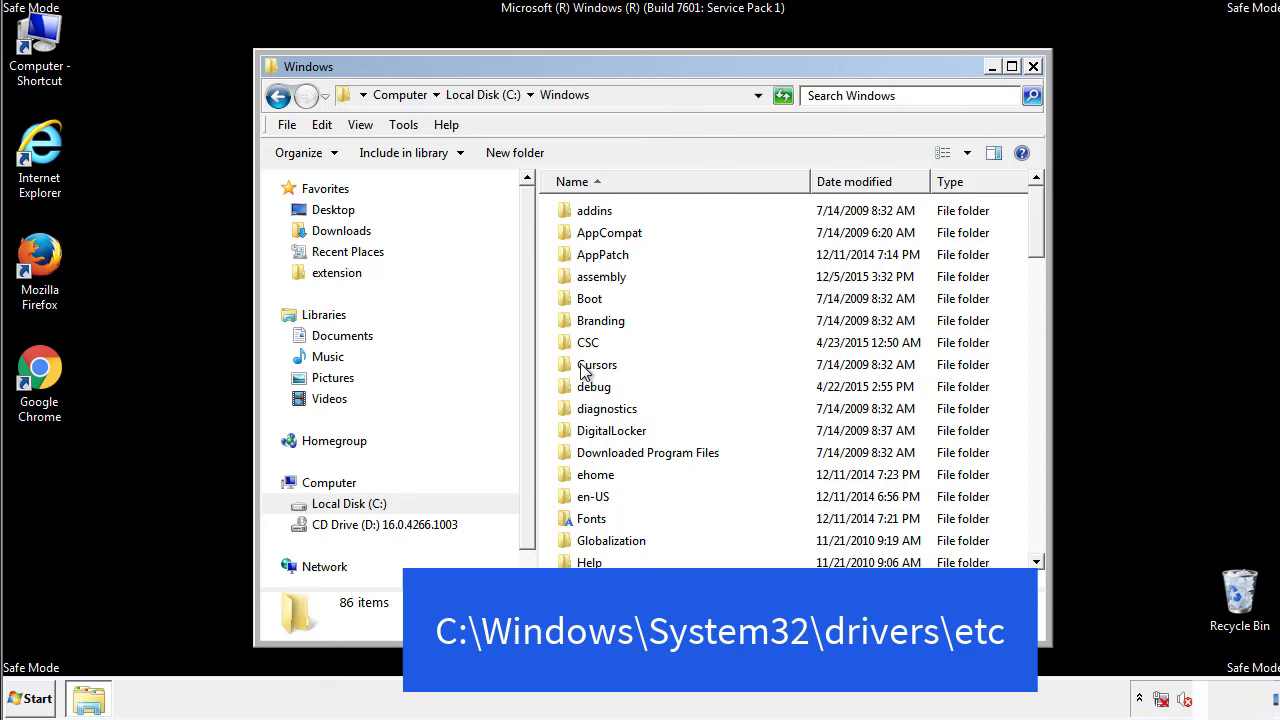
scroll(590, 450, down, 2)
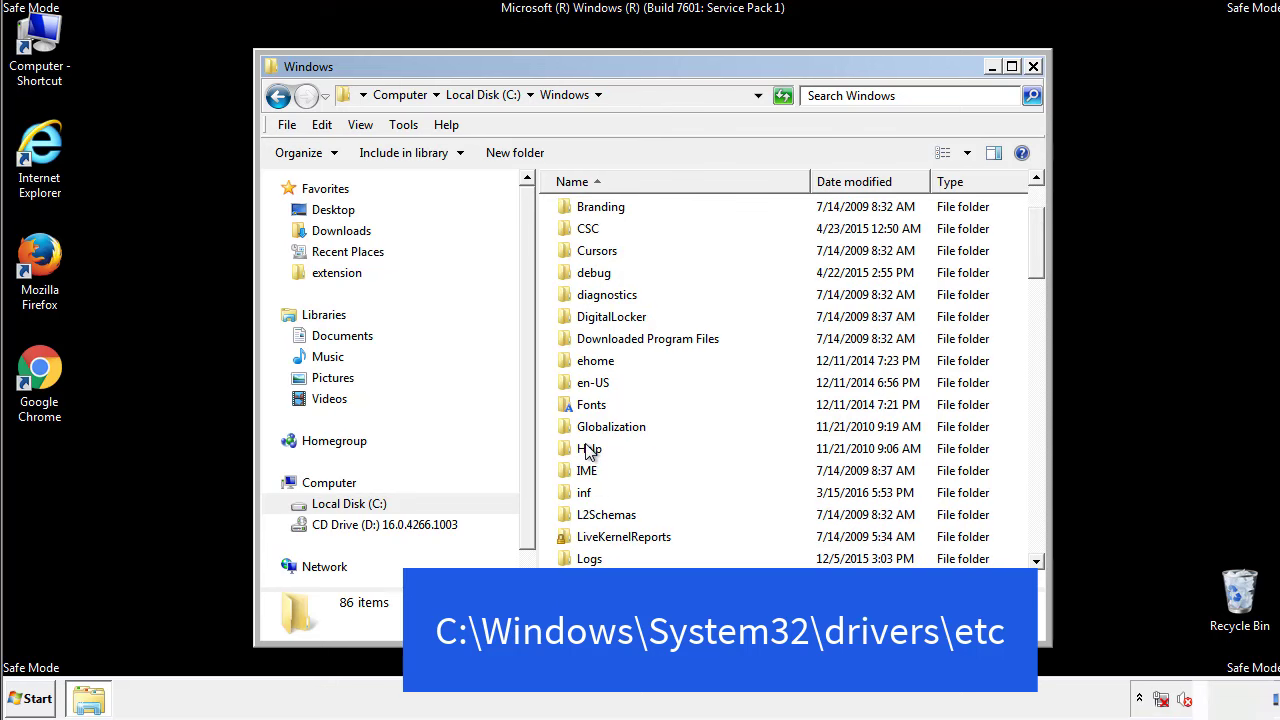
scroll(588, 452, down, 7)
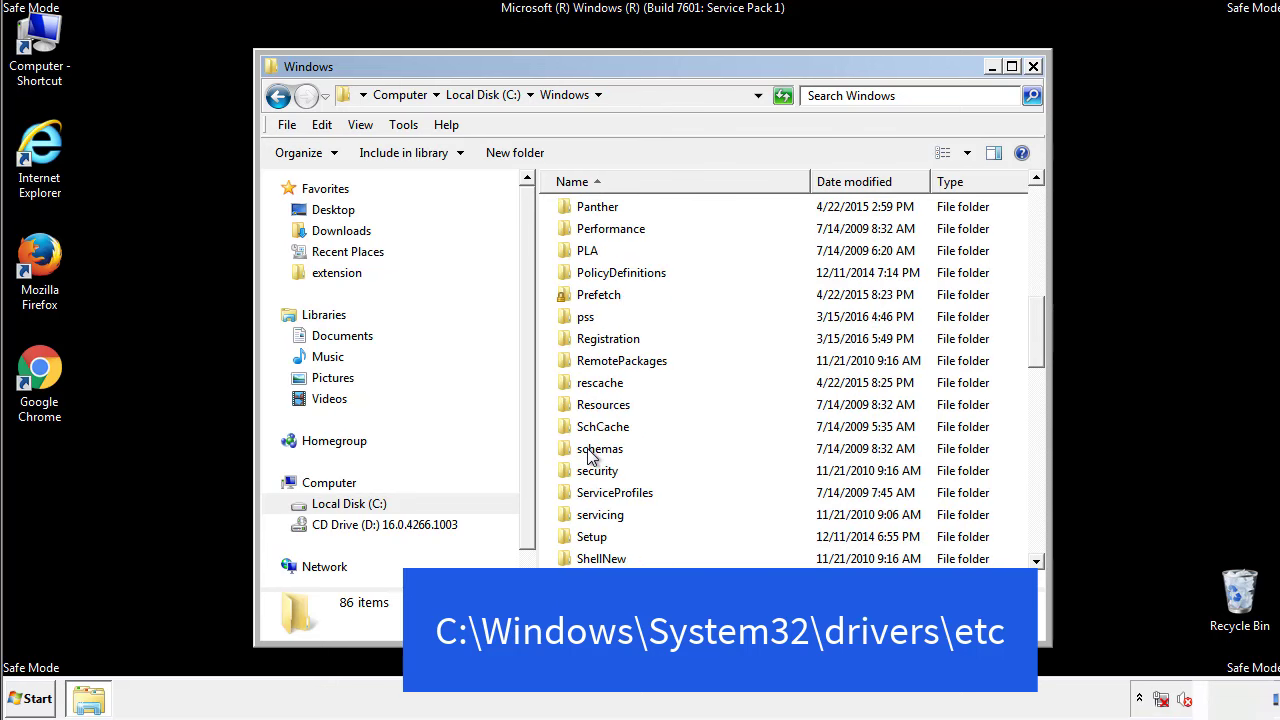
scroll(590, 452, down, 2)
double_click(607, 515)
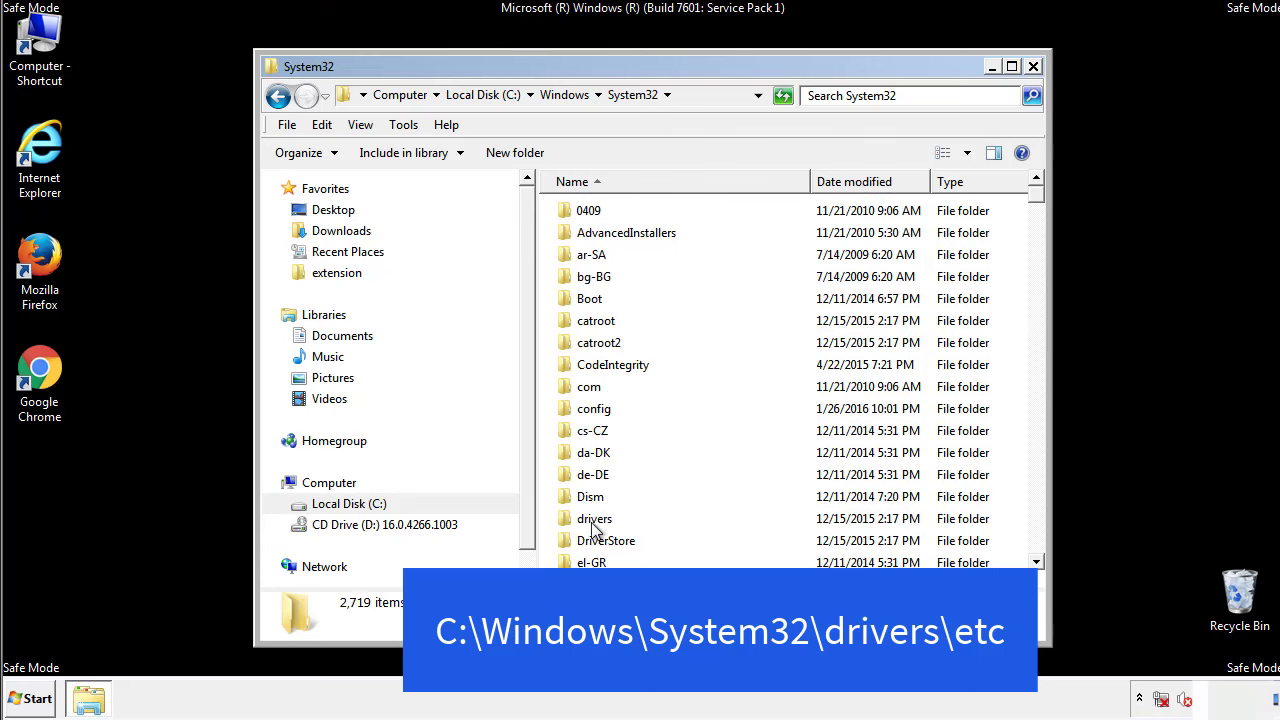
double_click(594, 520)
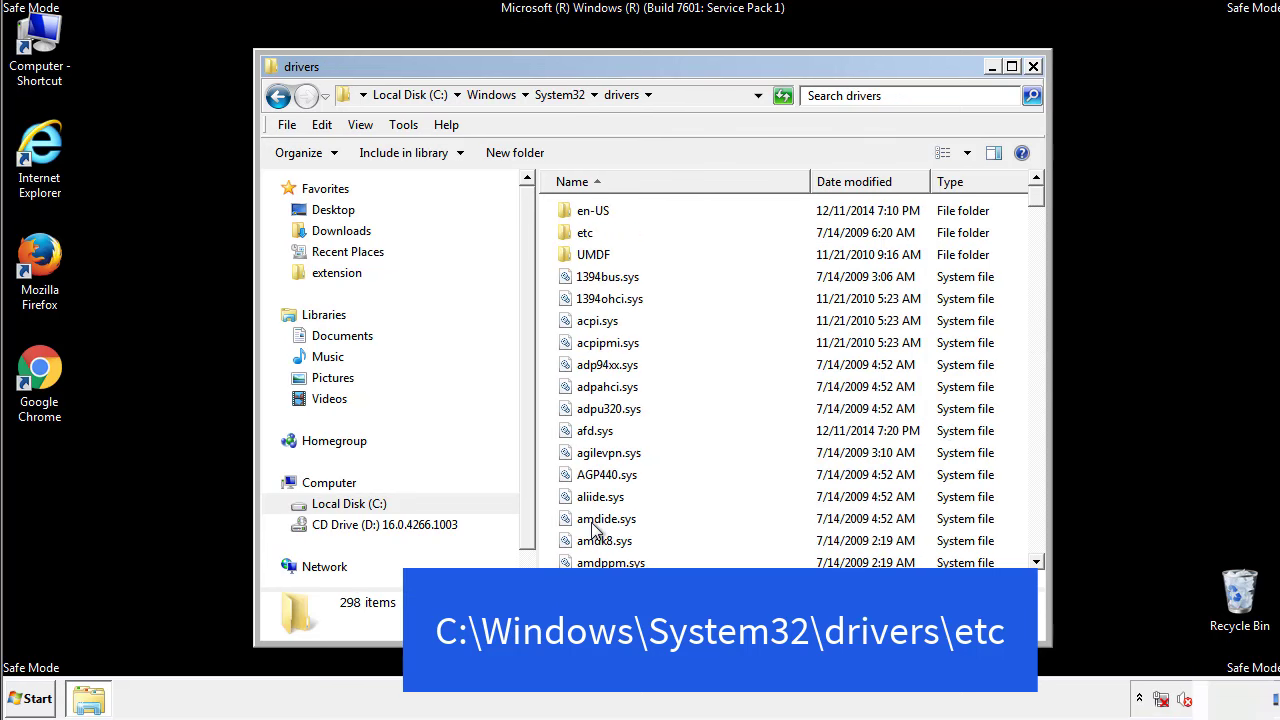
double_click(577, 236)
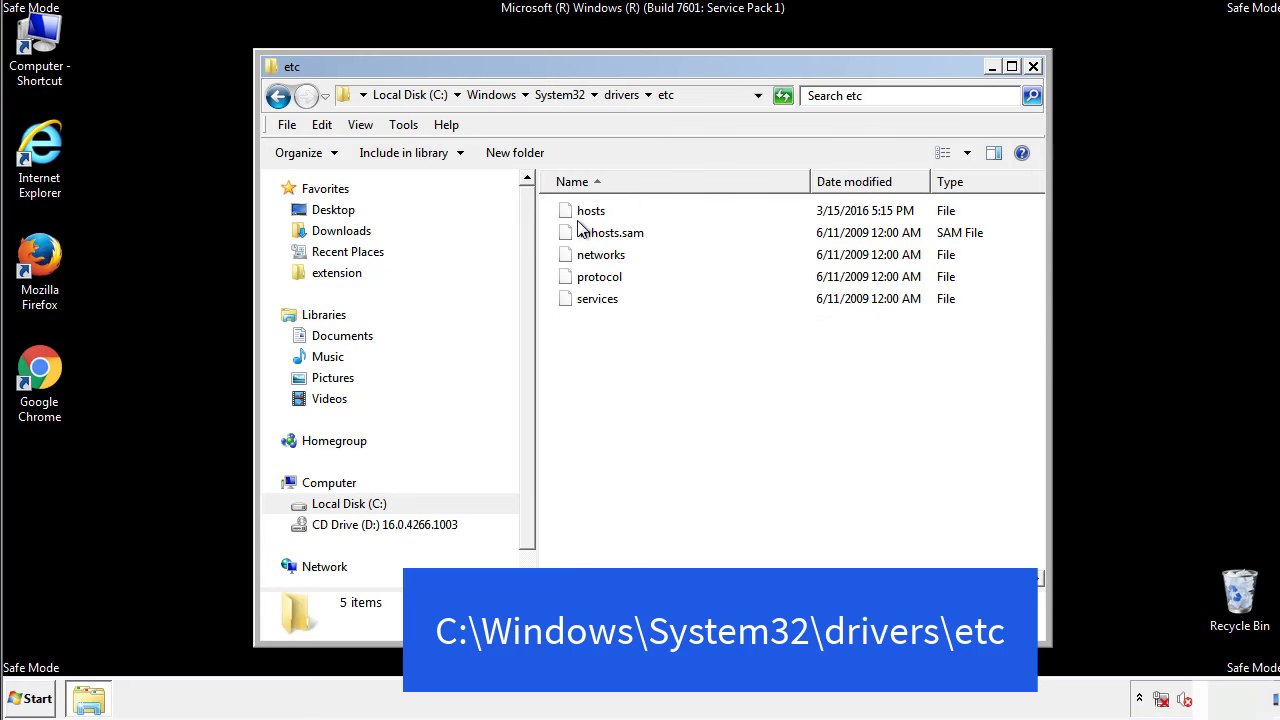
Open the hosts file with Notepad and move its window so the full text is visible.
double_click(580, 210)
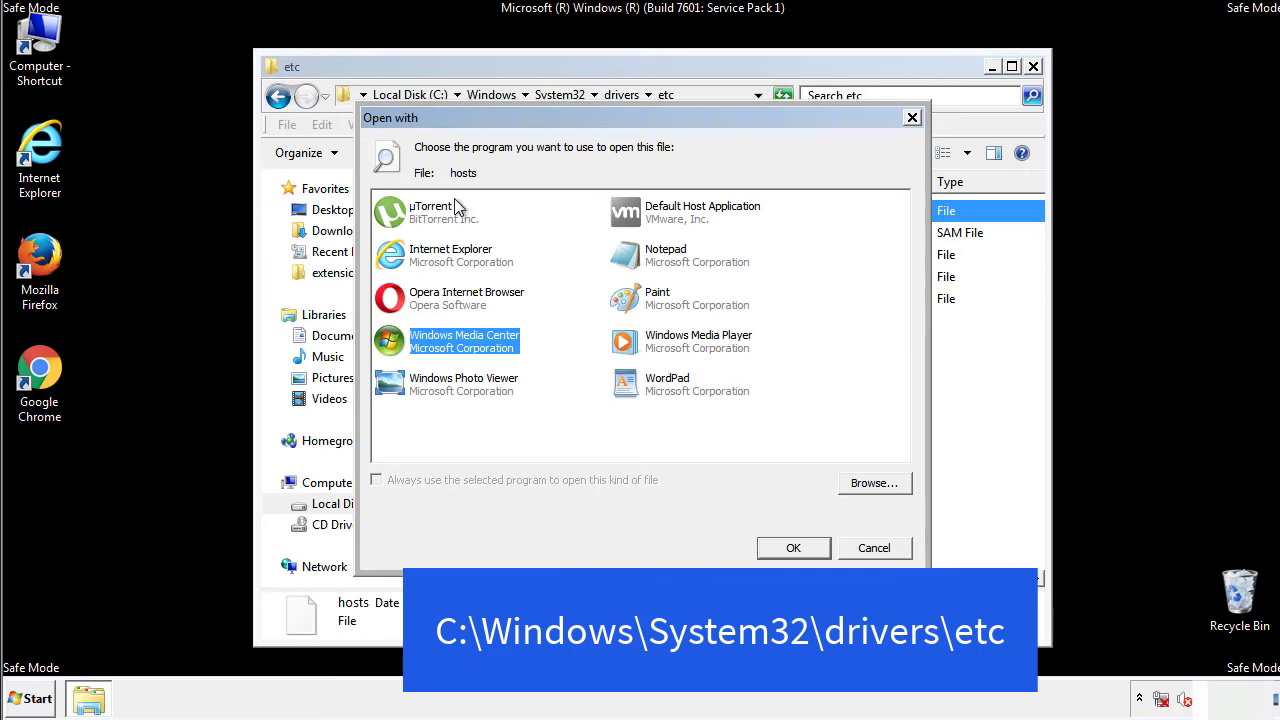
click(648, 258)
click(792, 548)
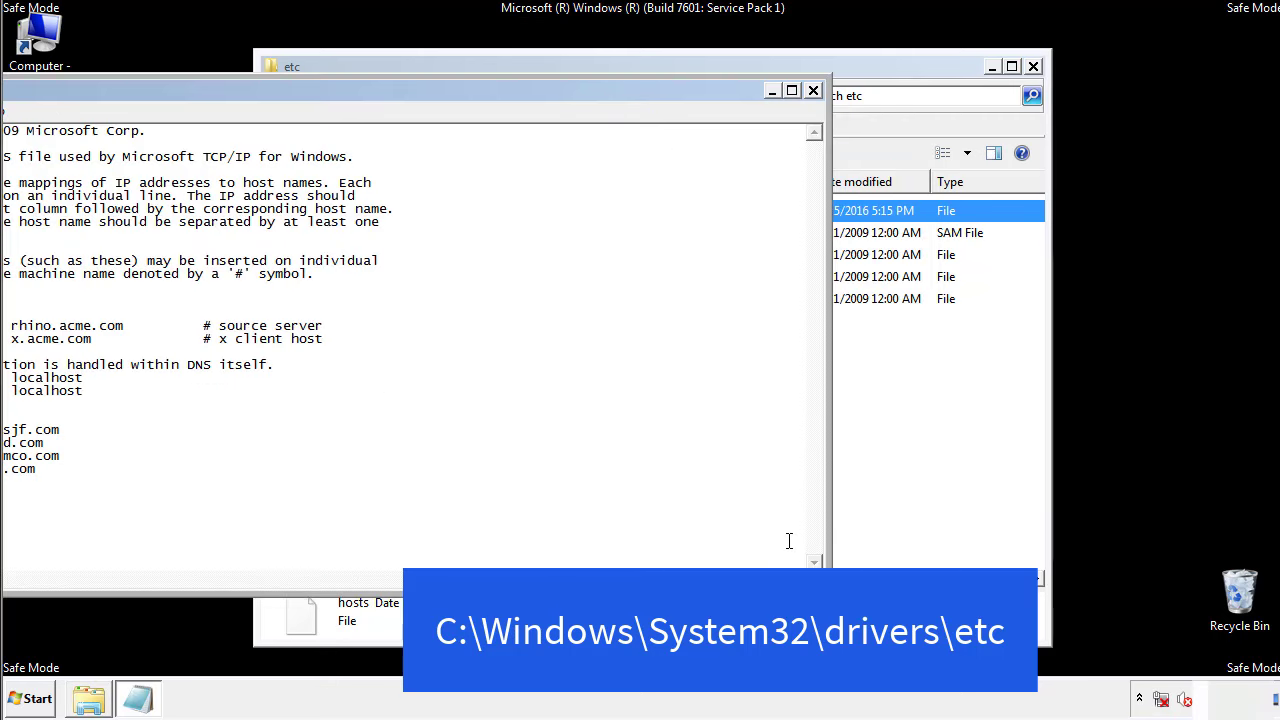
drag(523, 90, 814, 110)
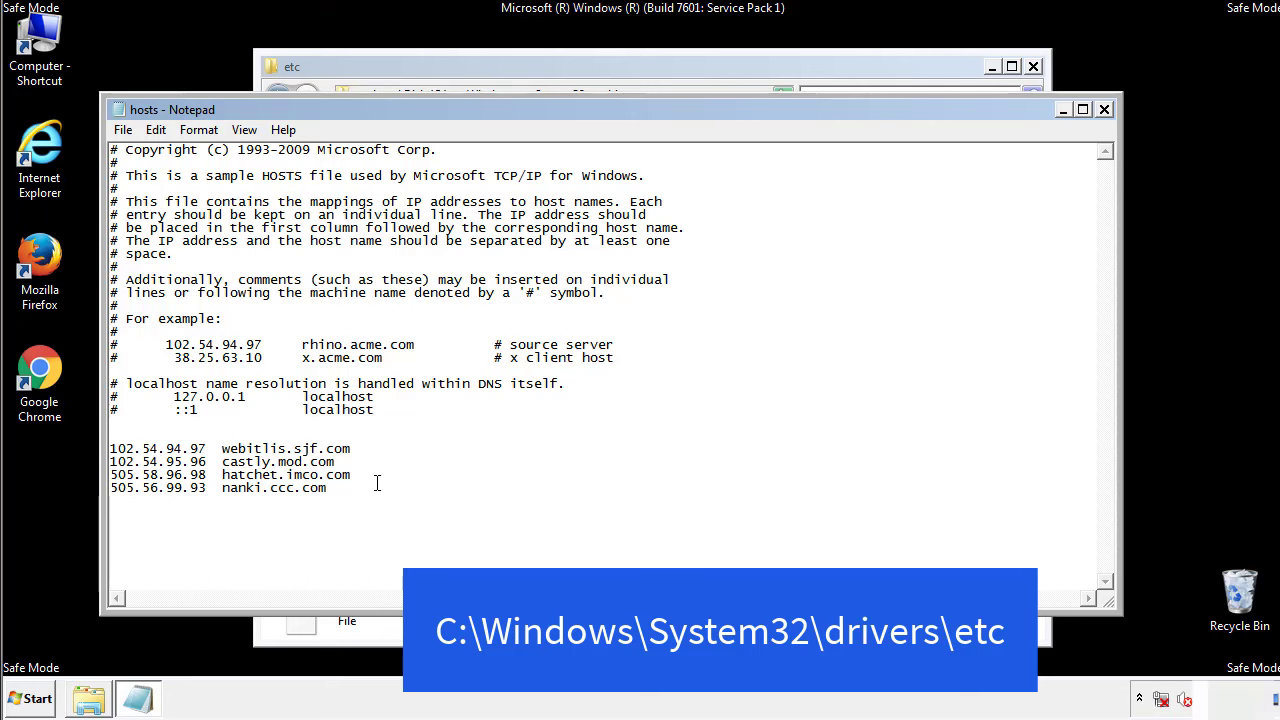
Delete the four suspicious IP entries below the localhost lines, save the hosts file, and close the file and its folder.
drag(358, 490, 135, 444)
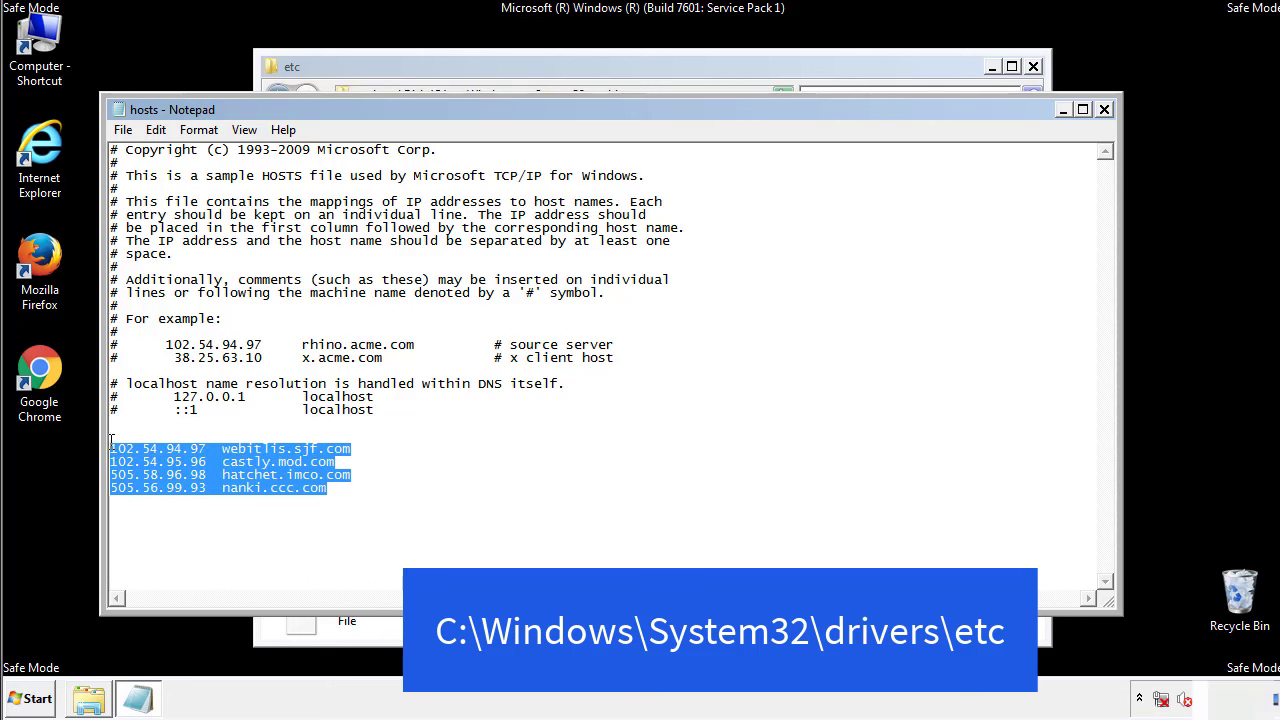
key(Delete)
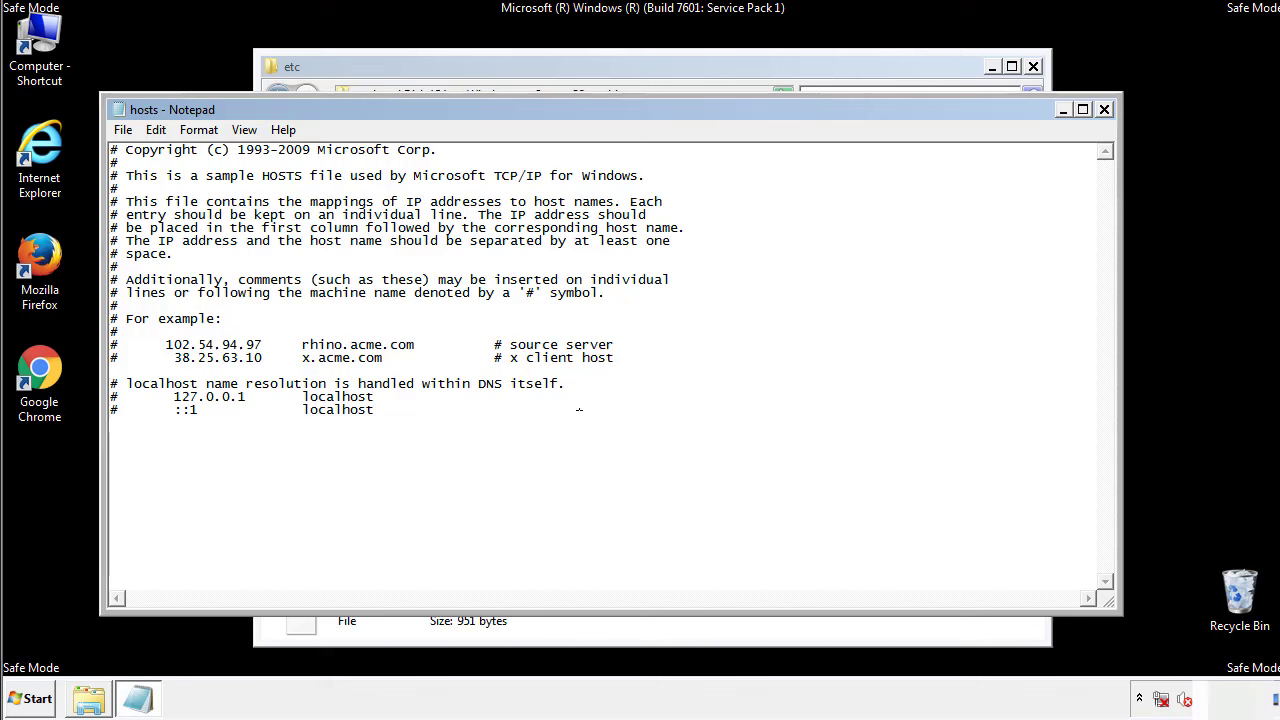
click(1104, 110)
click(565, 364)
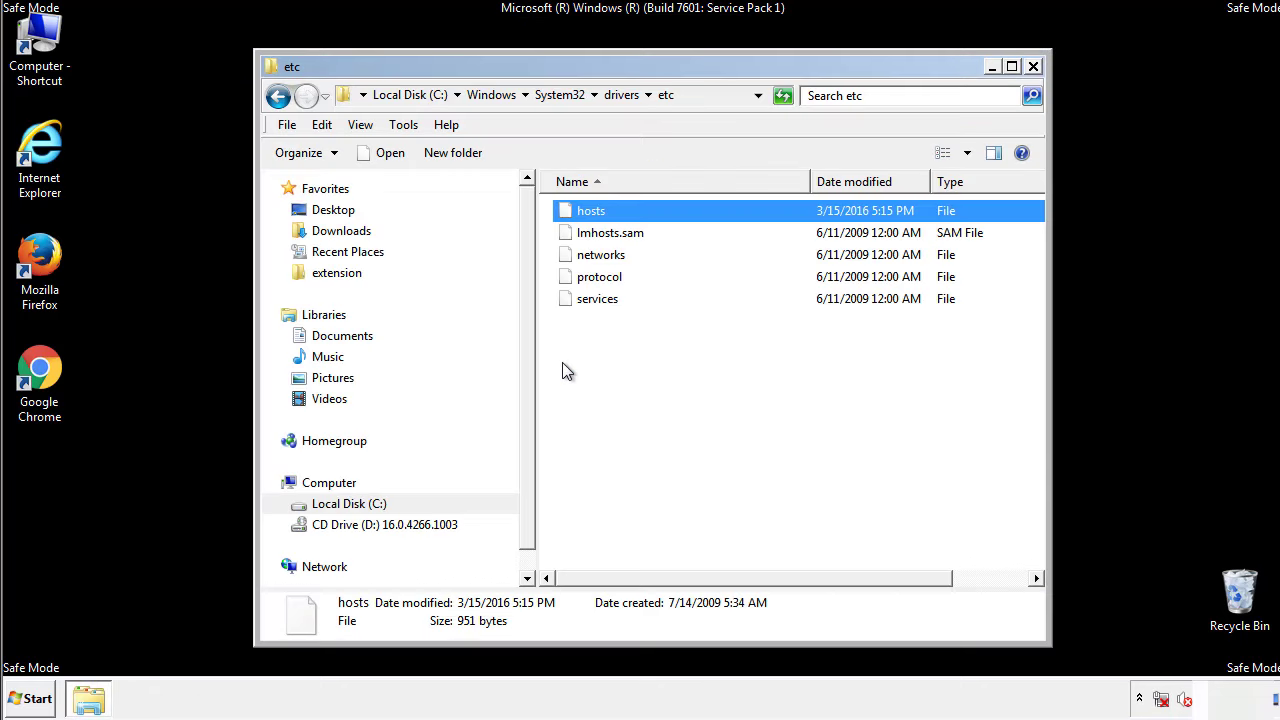
click(562, 364)
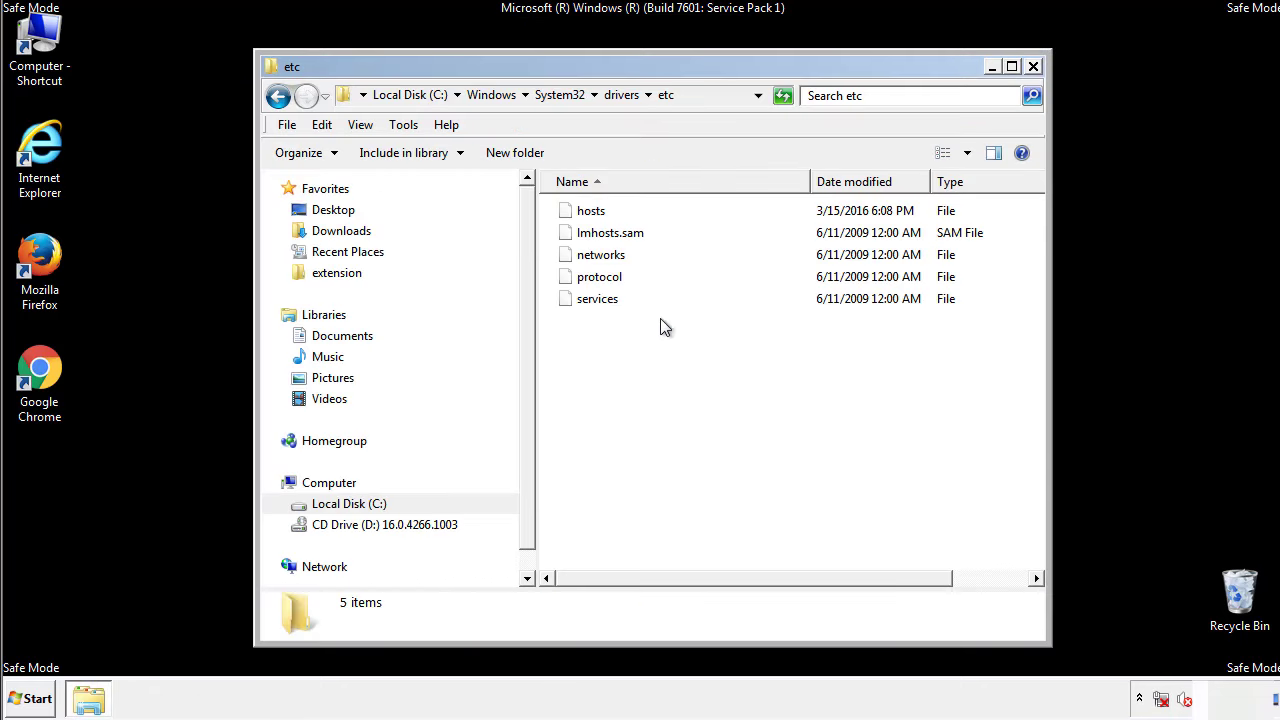
click(1033, 67)
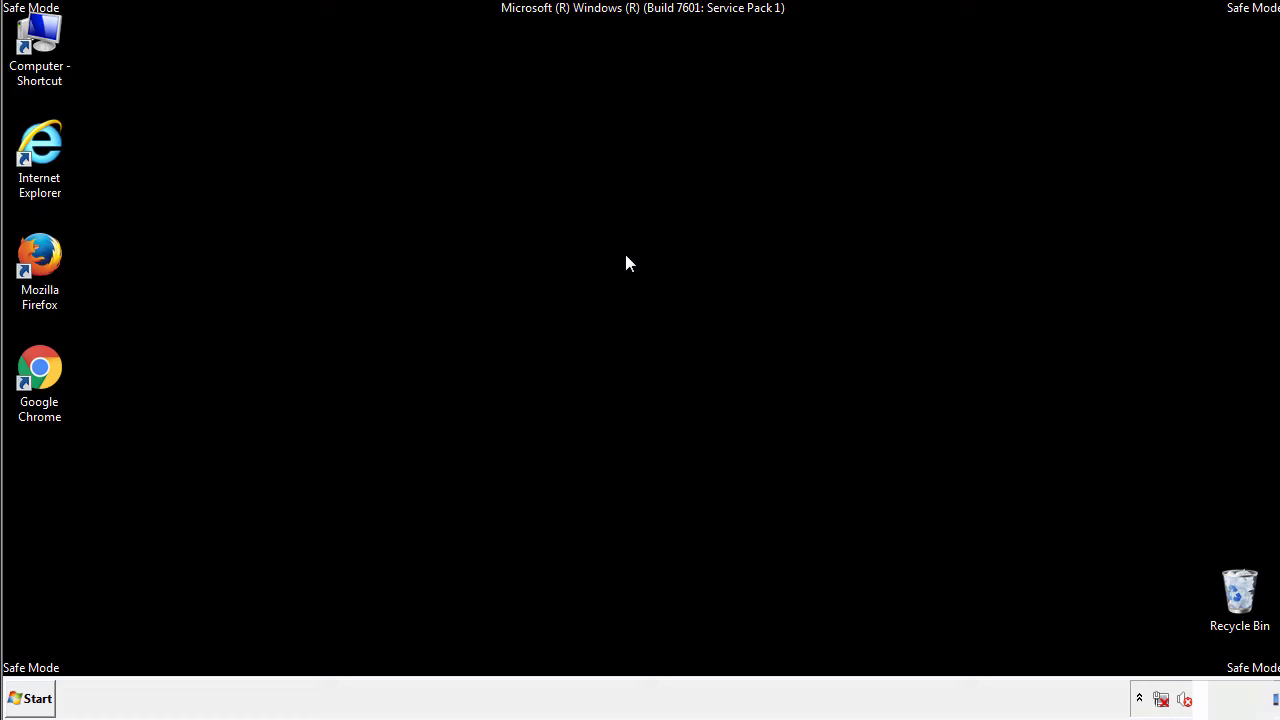
Open the current user's Startup programs folder.
click(32, 698)
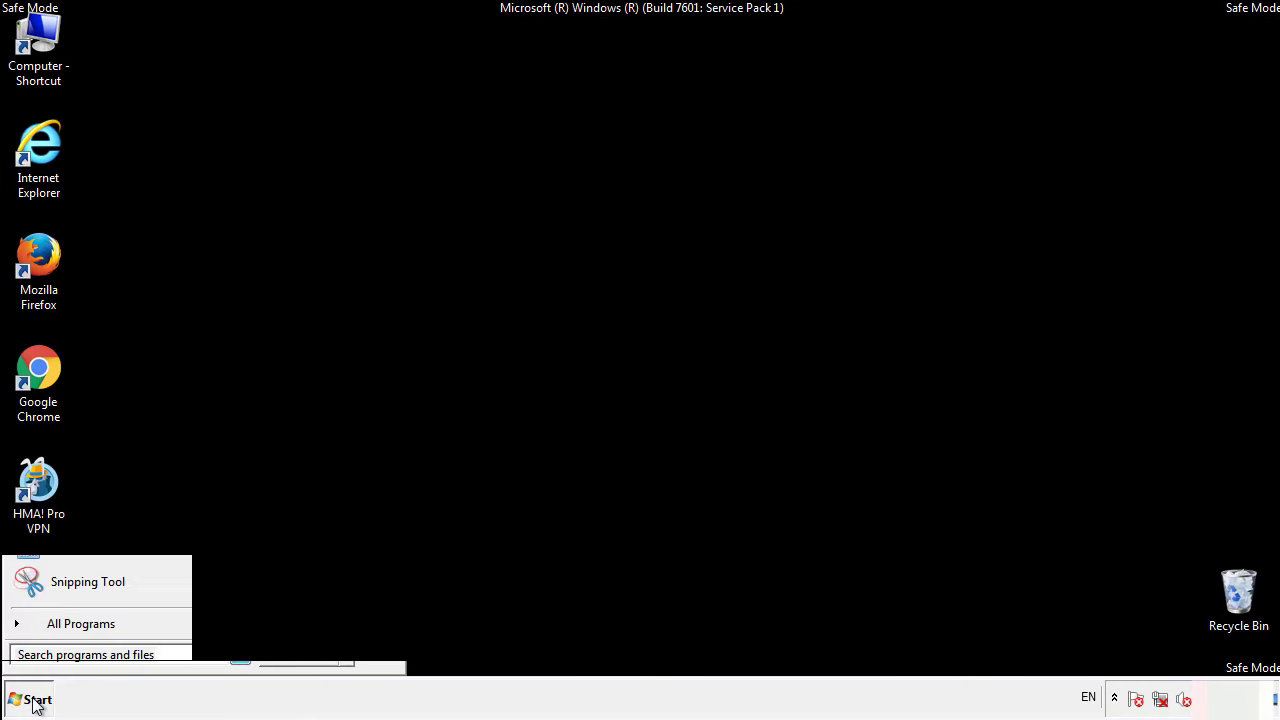
click(57, 631)
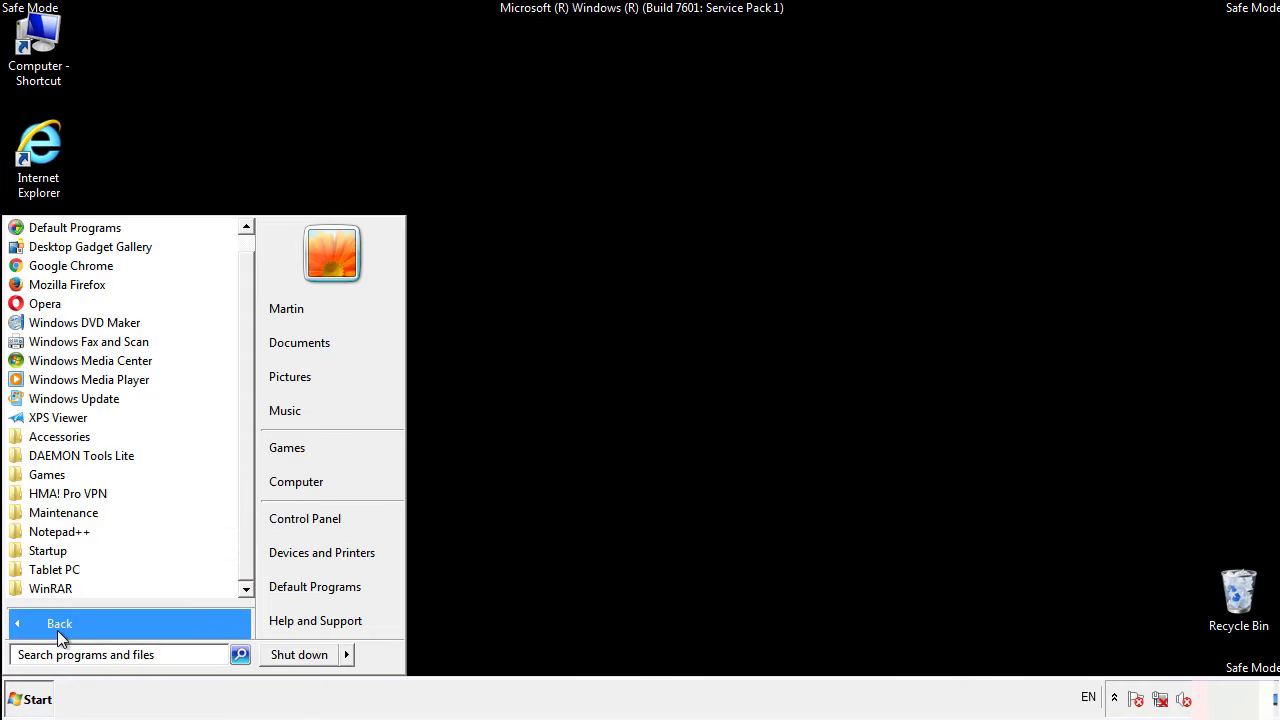
right_click(50, 551)
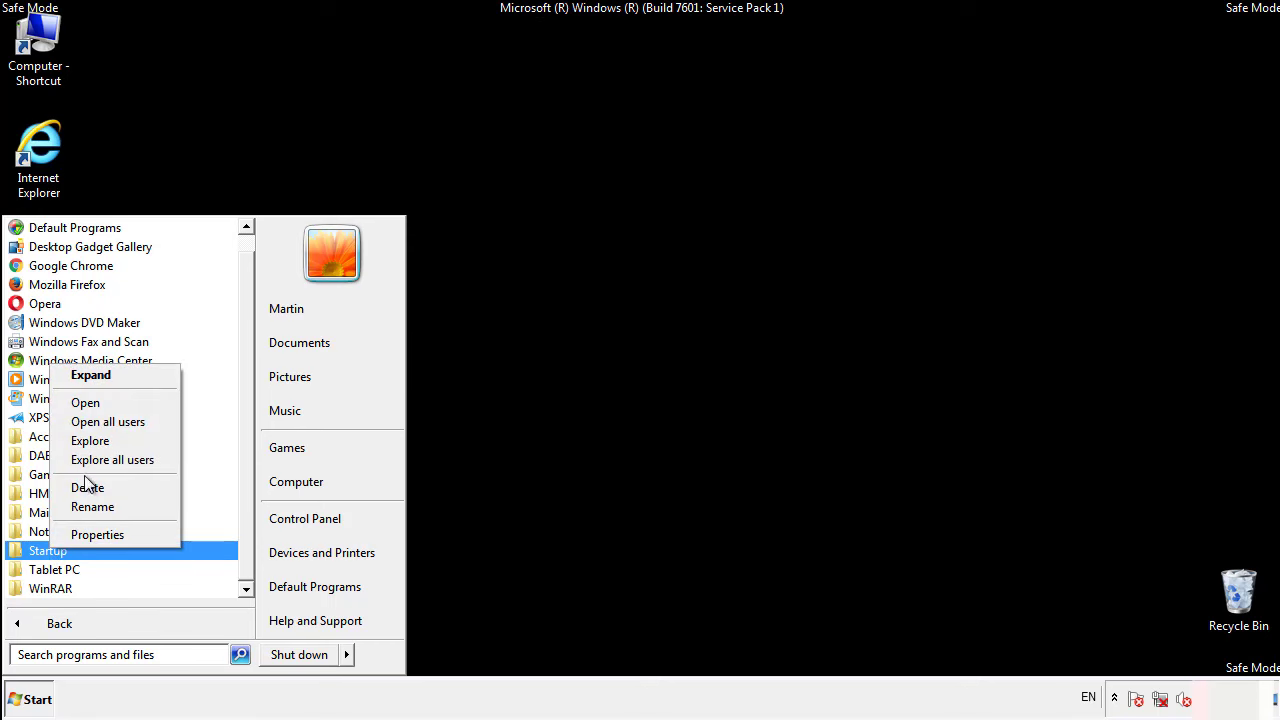
click(98, 403)
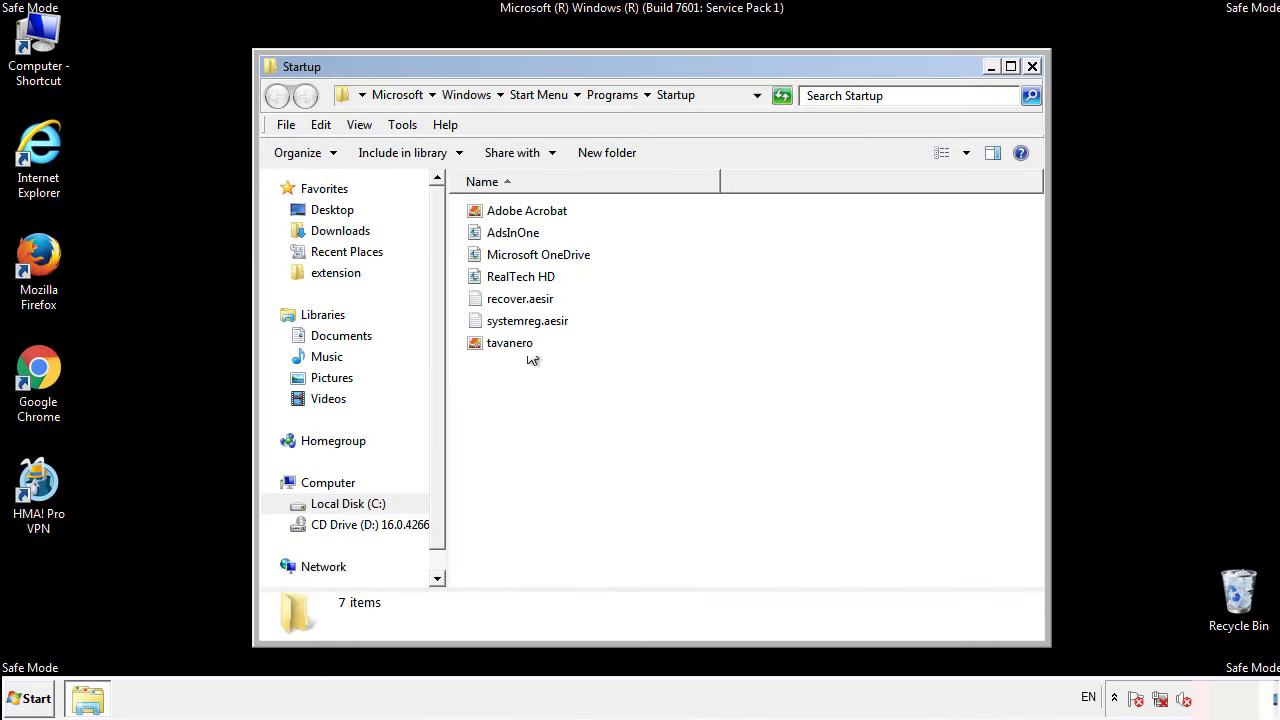
Delete AdsInOne, recover.aesir, systemreg.aesir and tavanero from the Startup folder, then close the folder.
click(517, 232)
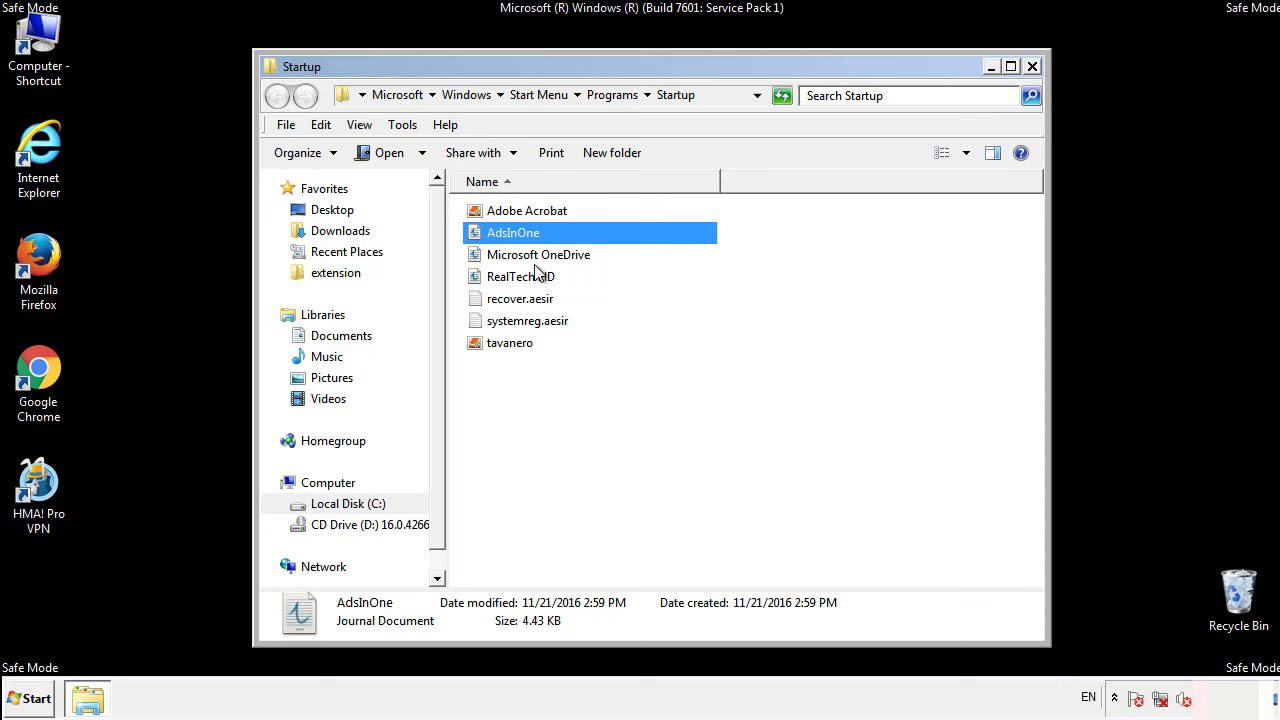
ctrl+click(521, 300)
ctrl+click(529, 321)
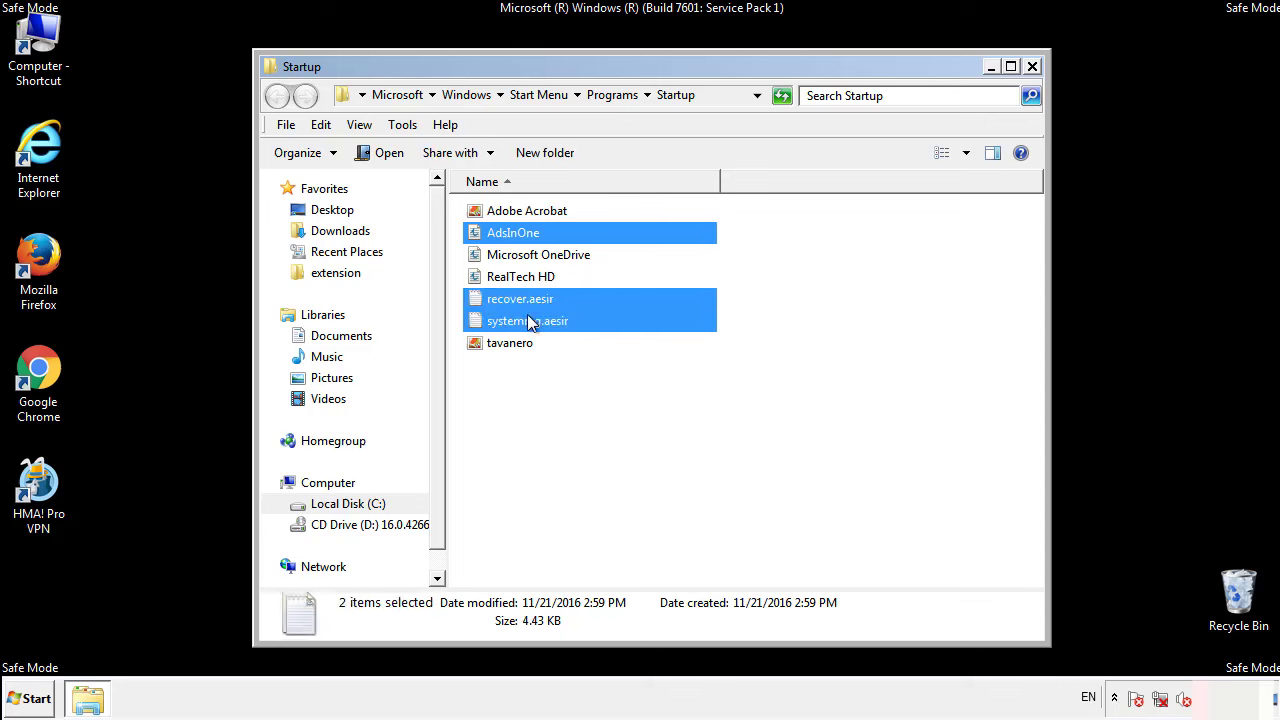
ctrl+click(512, 341)
right_click(508, 345)
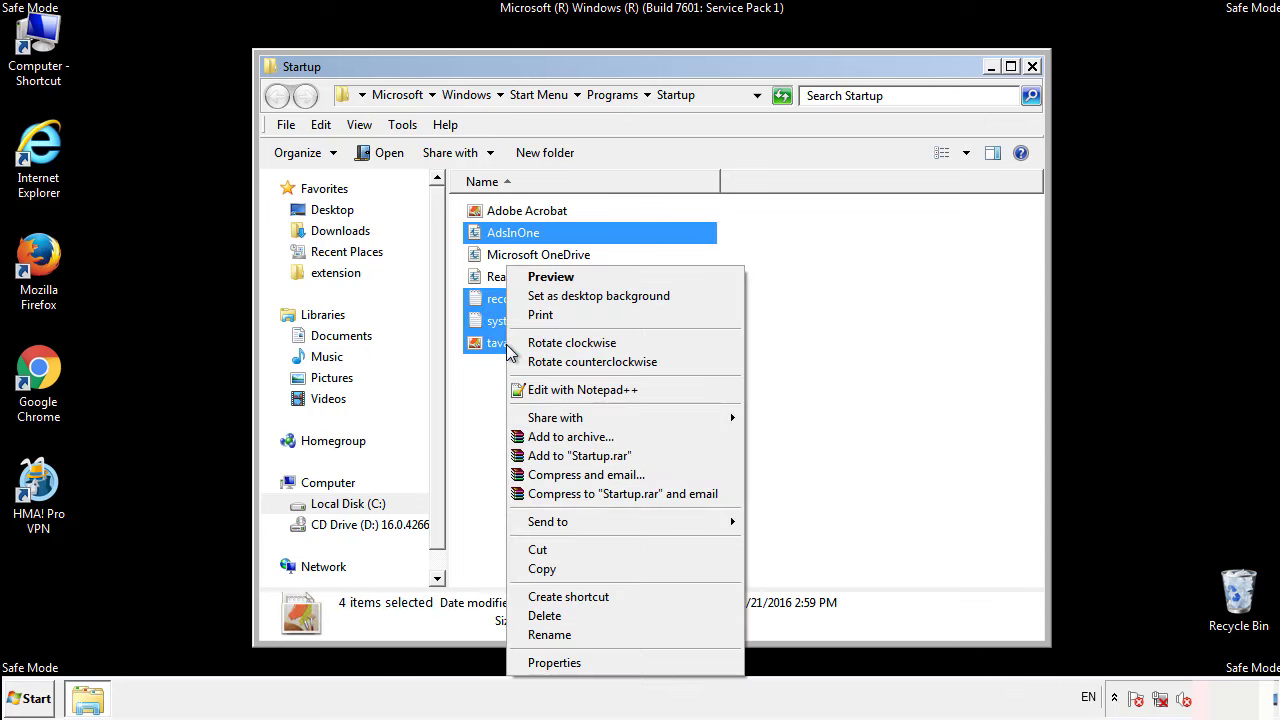
click(542, 614)
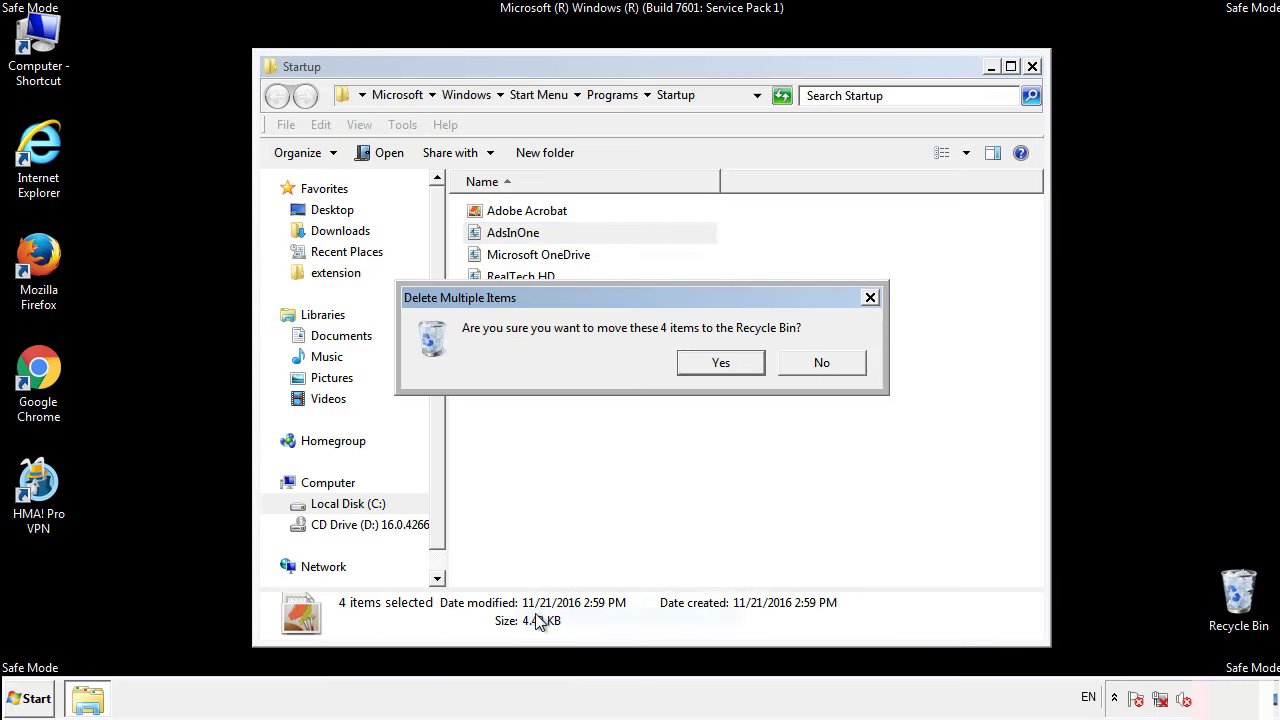
click(703, 366)
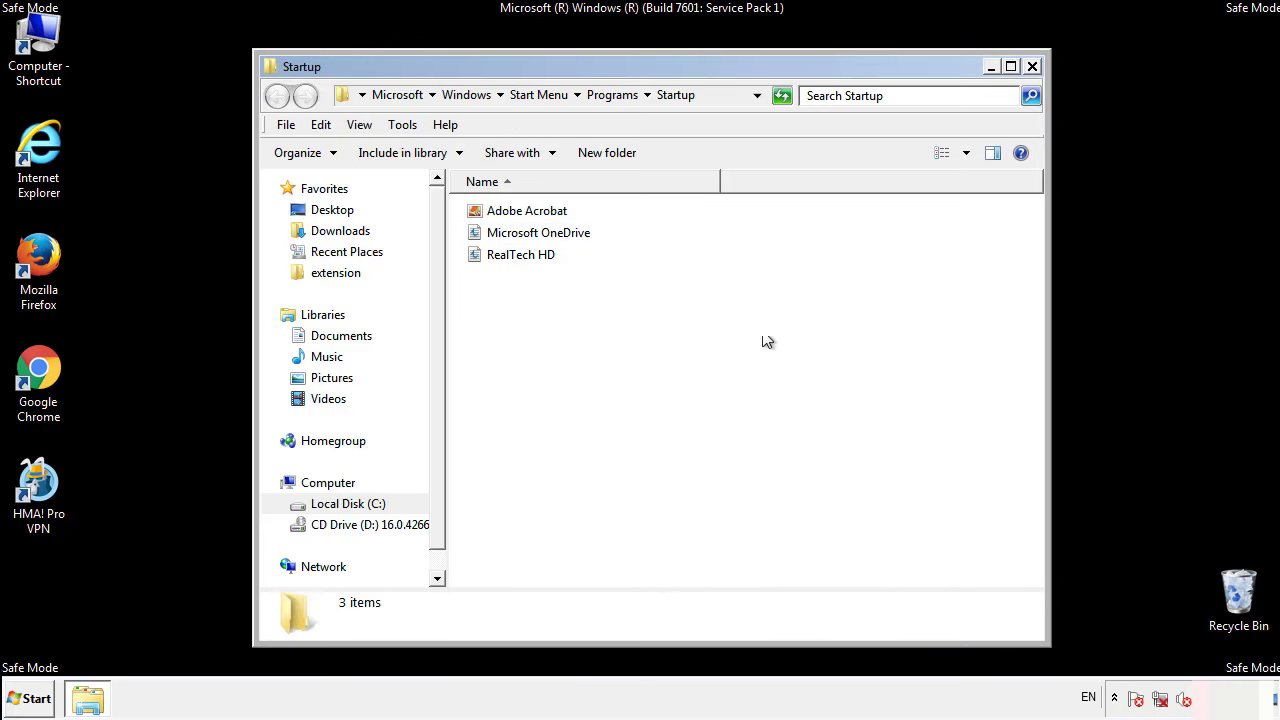
click(1036, 76)
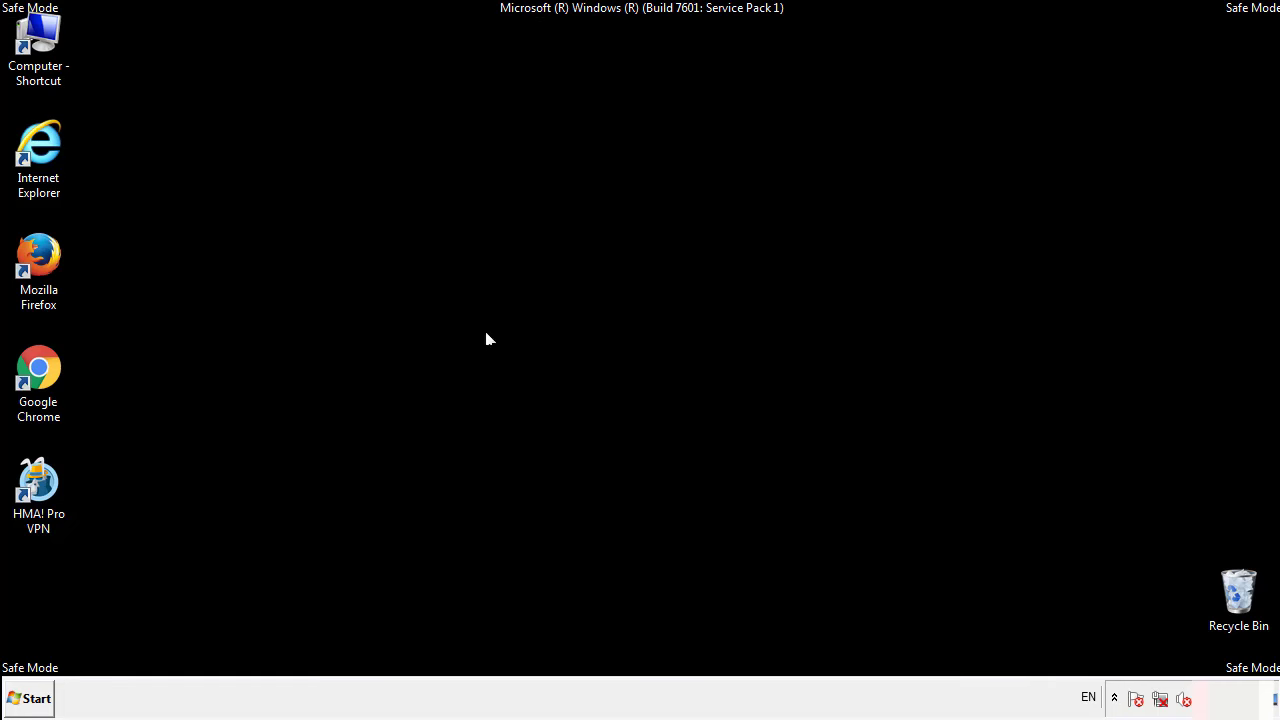
Search for regedit and launch the Registry Editor.
click(30, 700)
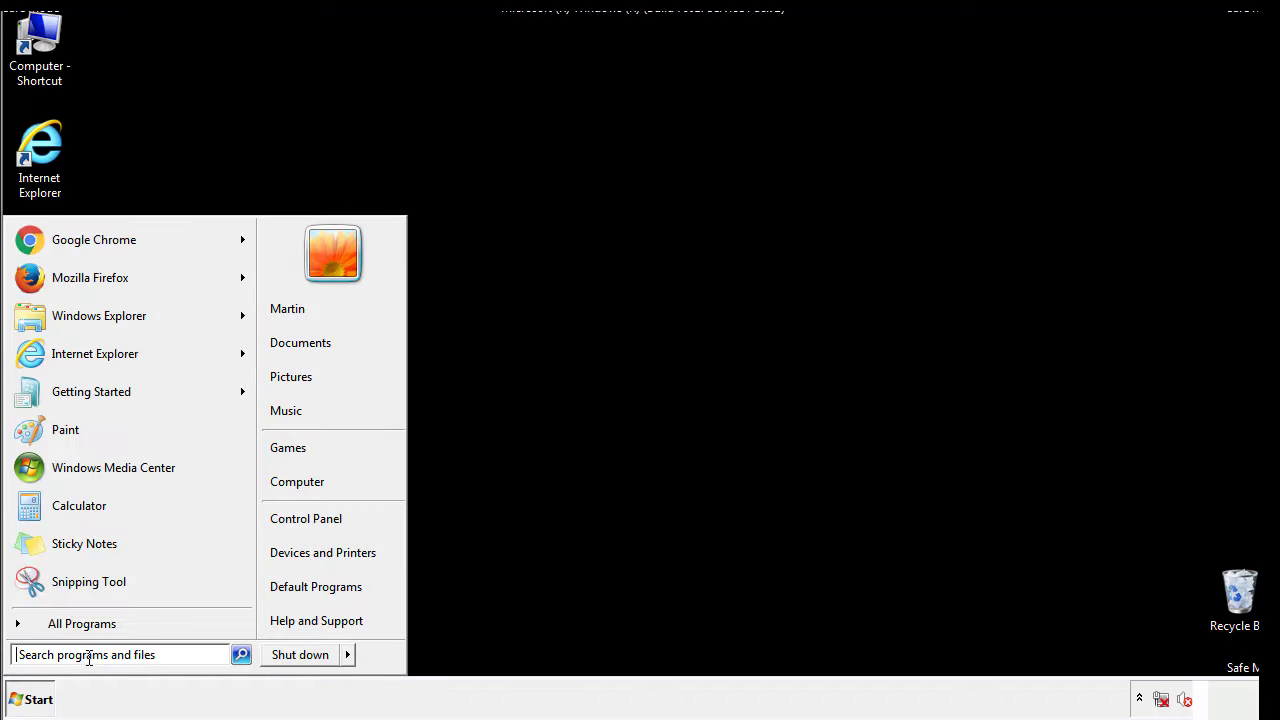
text(reged)
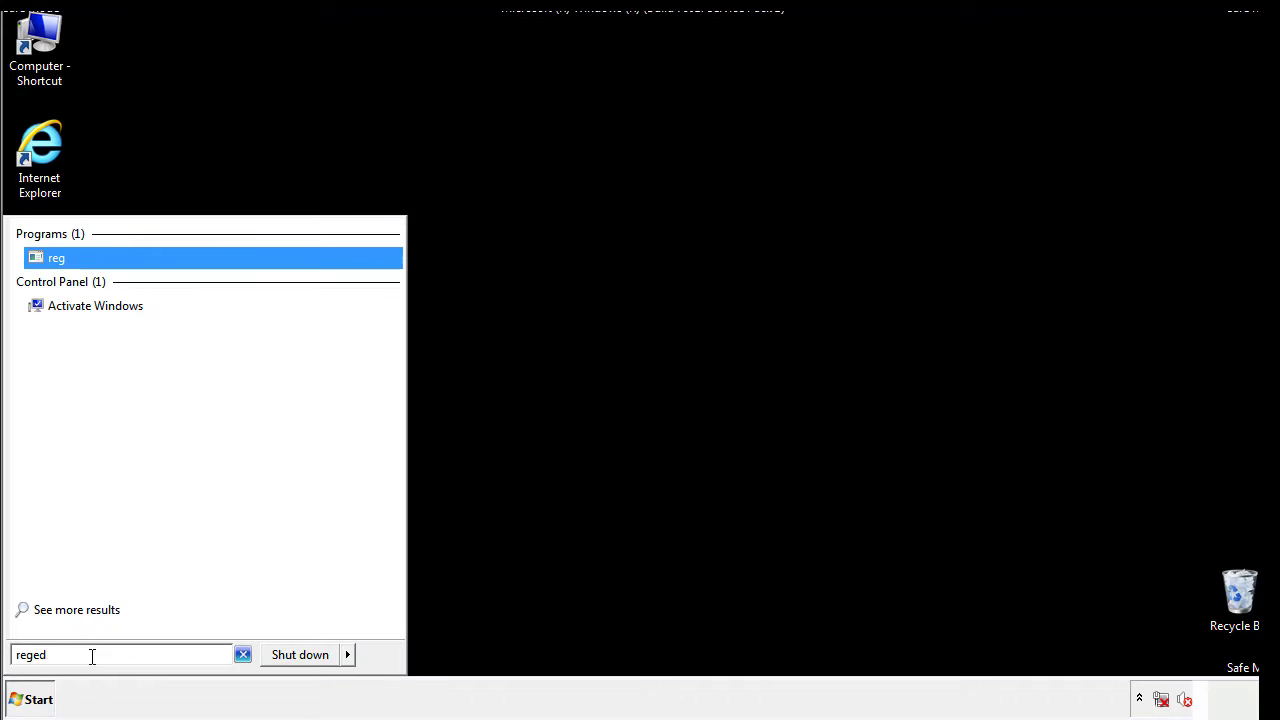
text(it)
key(Return)
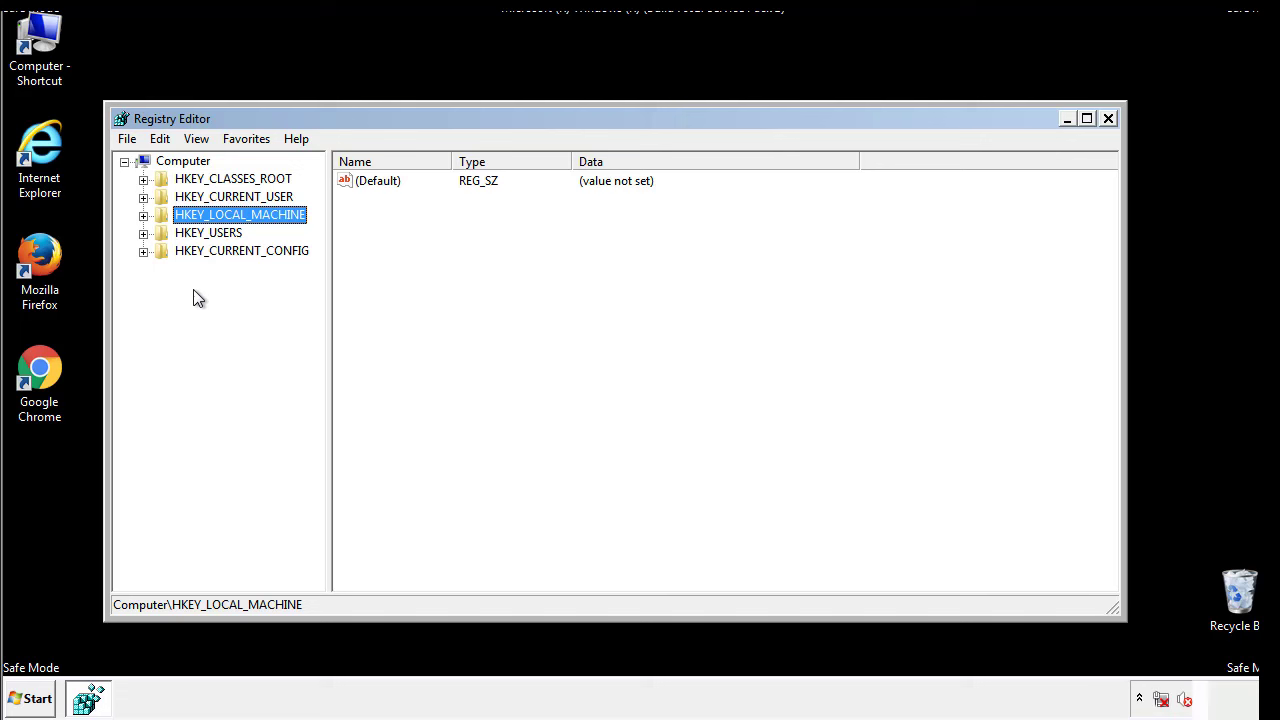
Open the registry key HKEY_LOCAL_MACHINE\SOFTWARE\Microsoft\Windows\CurrentVersion\Run.
click(143, 216)
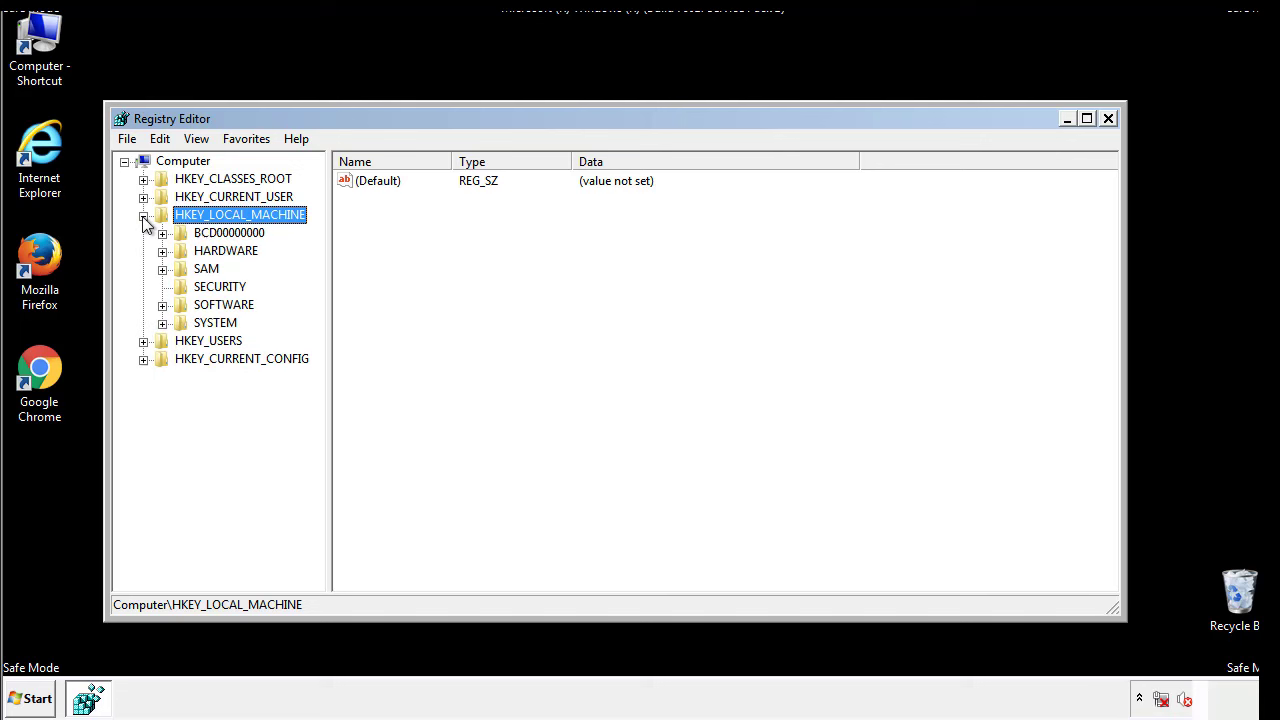
click(162, 306)
scroll(315, 295, down, 1)
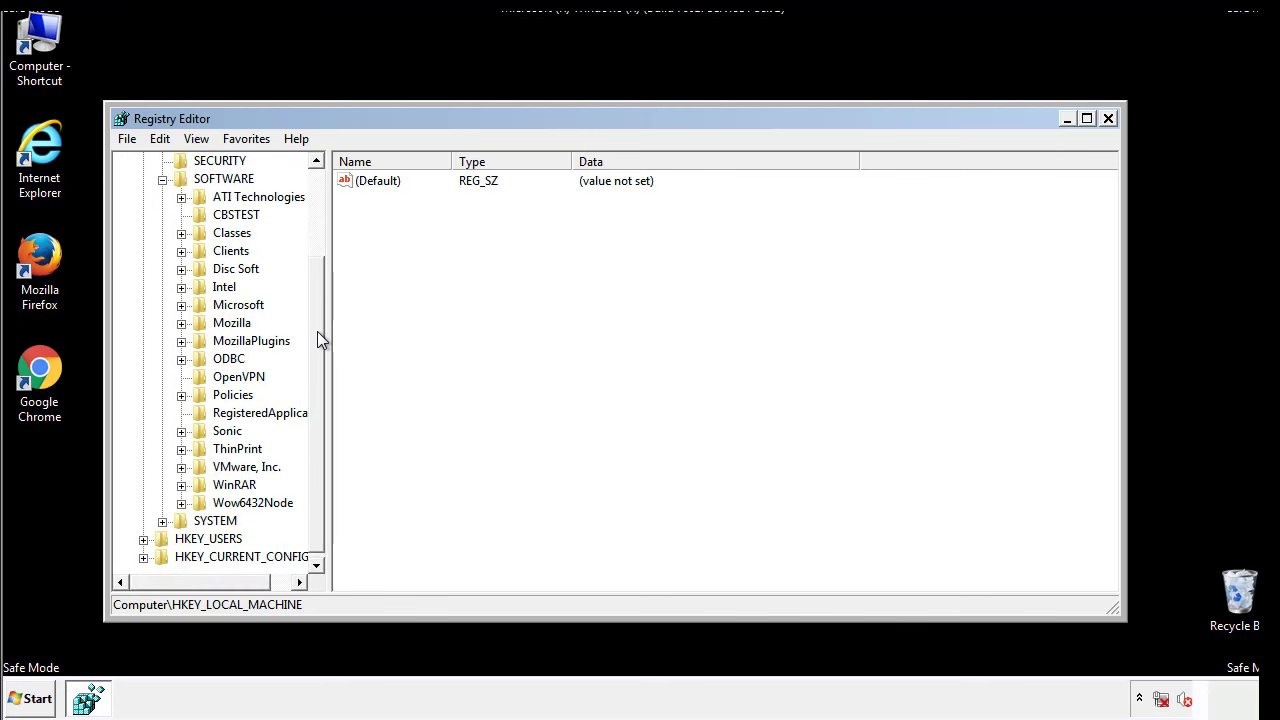
click(181, 306)
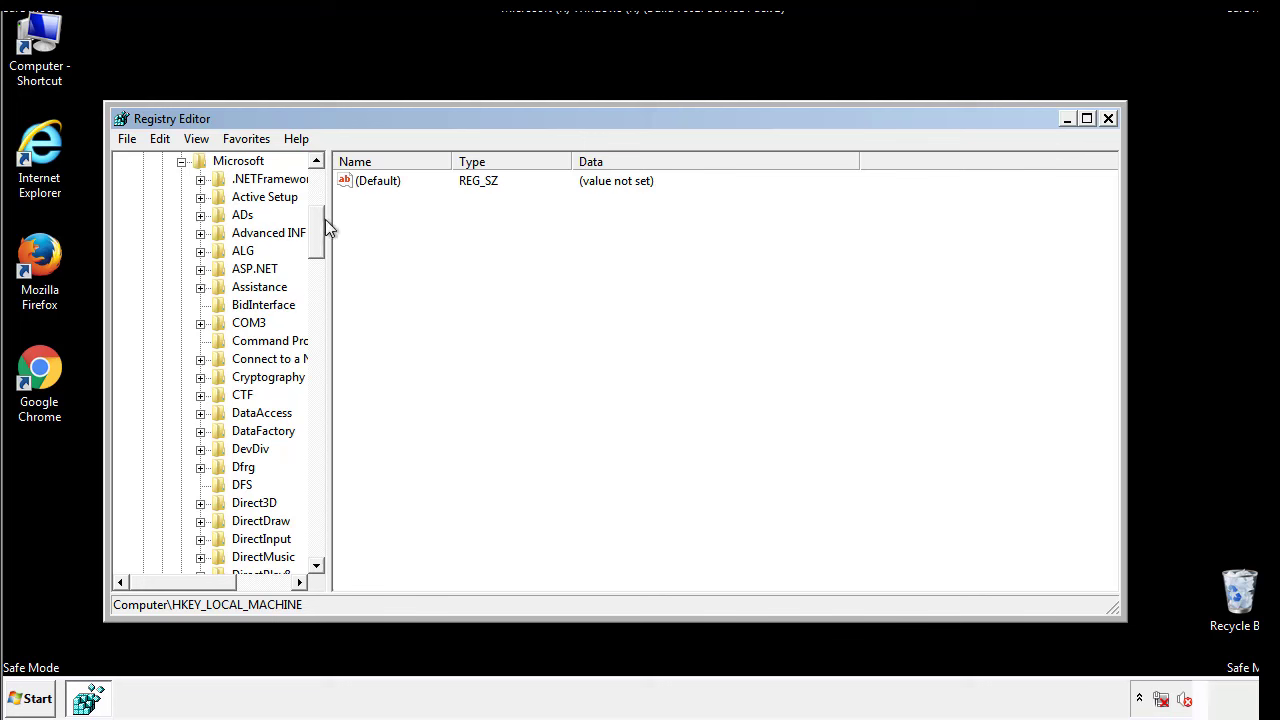
drag(320, 251, 314, 517)
click(201, 305)
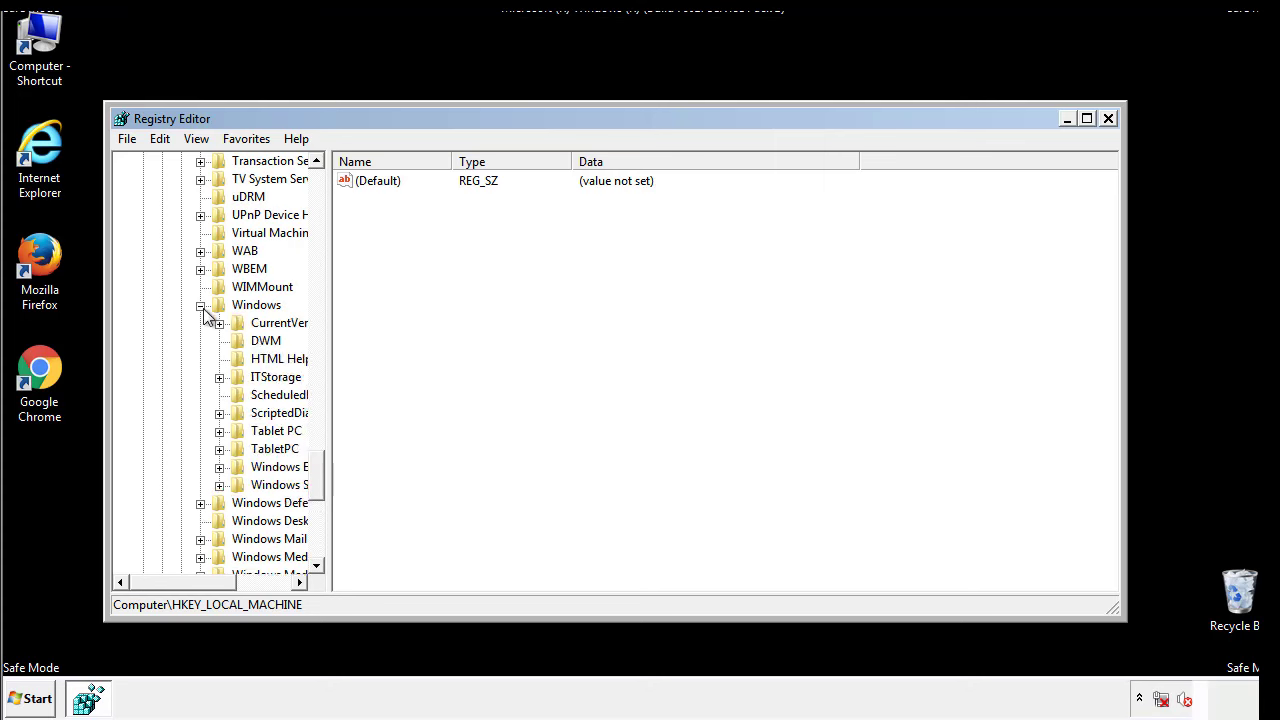
drag(177, 580, 206, 587)
click(164, 323)
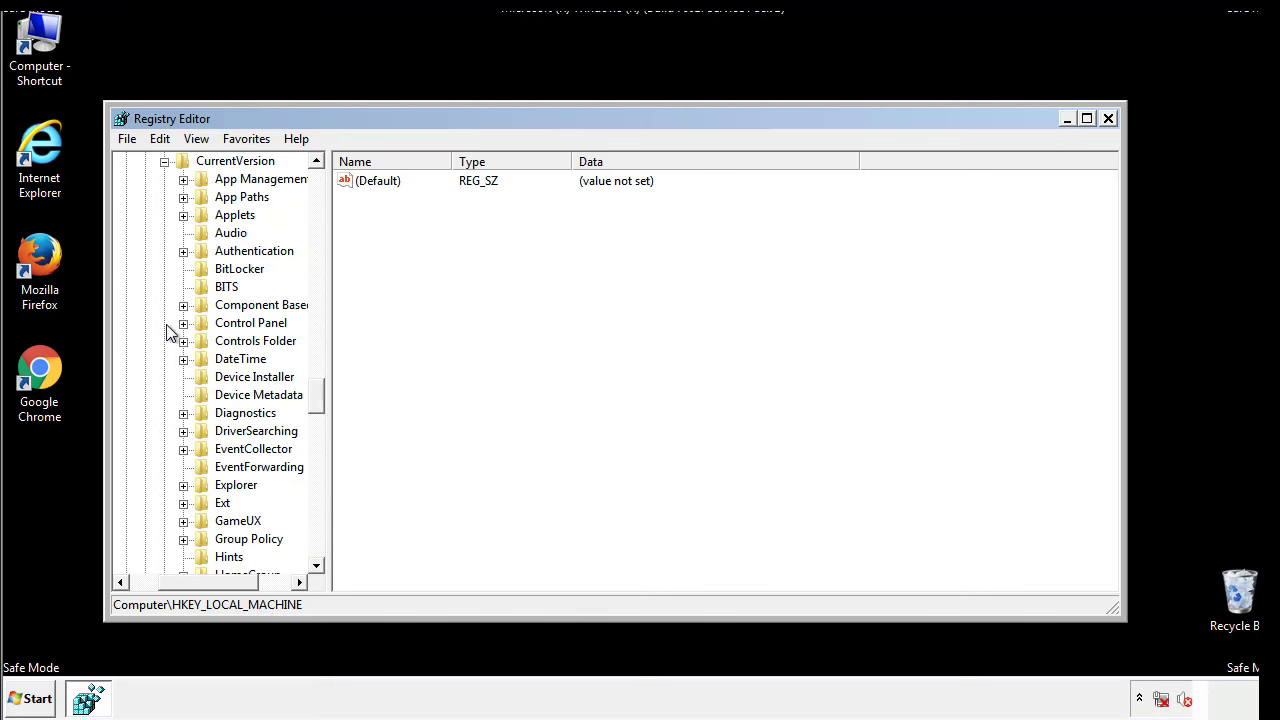
drag(324, 396, 315, 456)
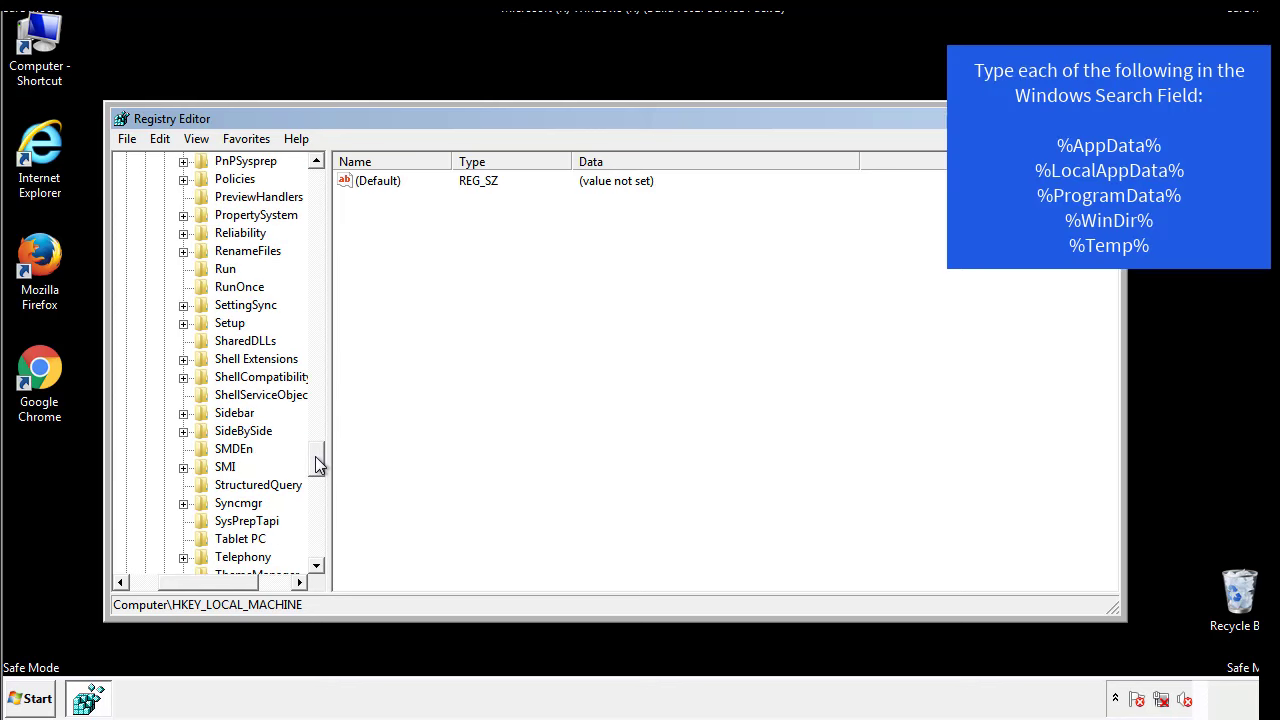
click(211, 272)
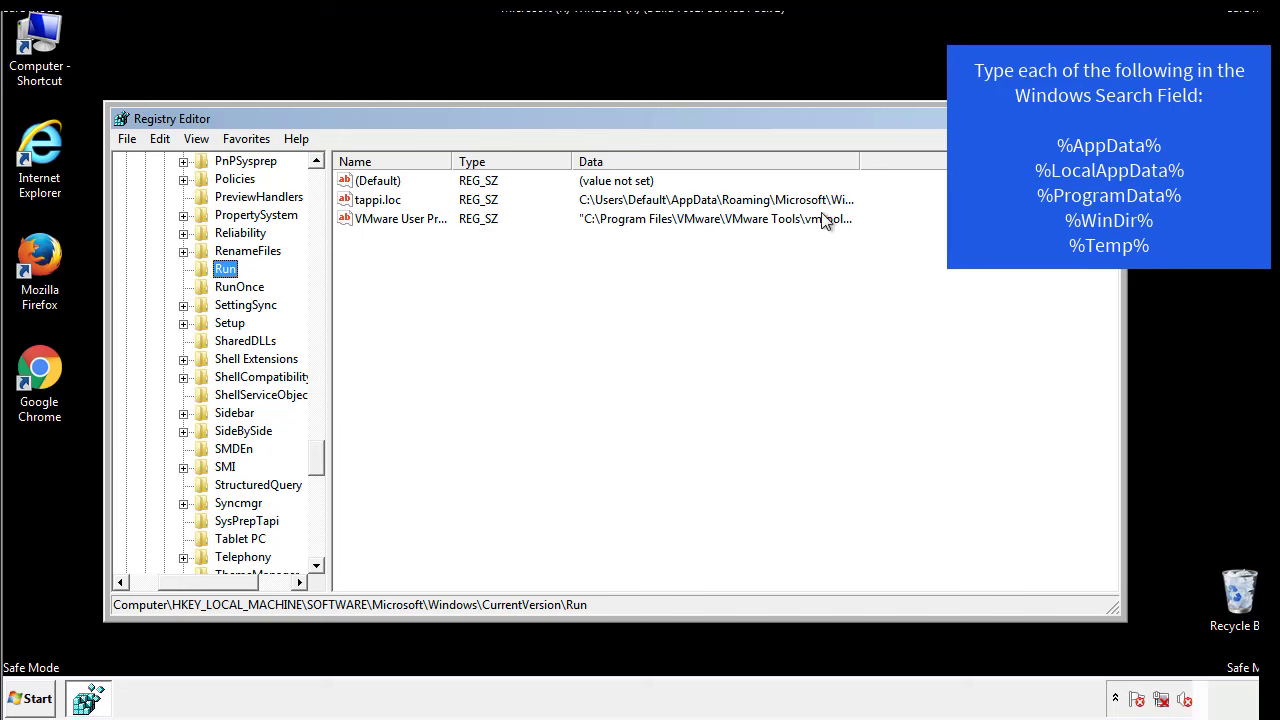
Permanently delete the tappi.loc value from the HKEY_LOCAL_MACHINE Run key.
click(376, 204)
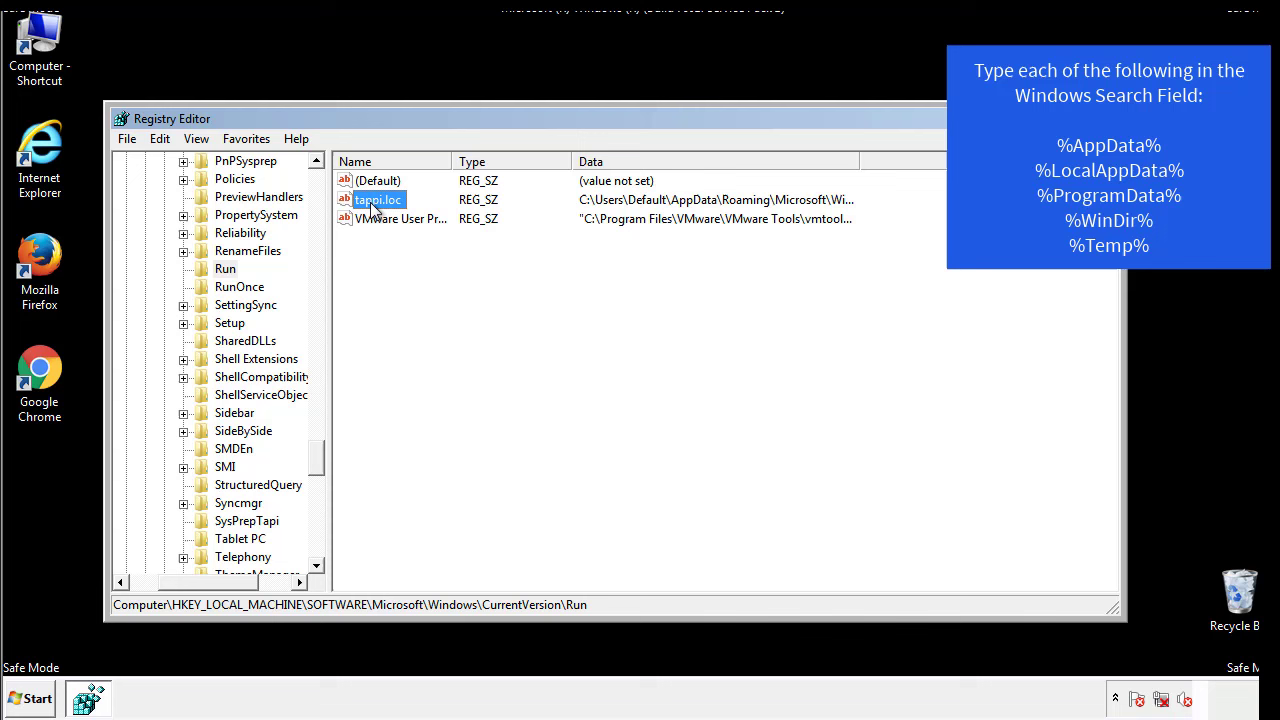
right_click(370, 203)
click(399, 260)
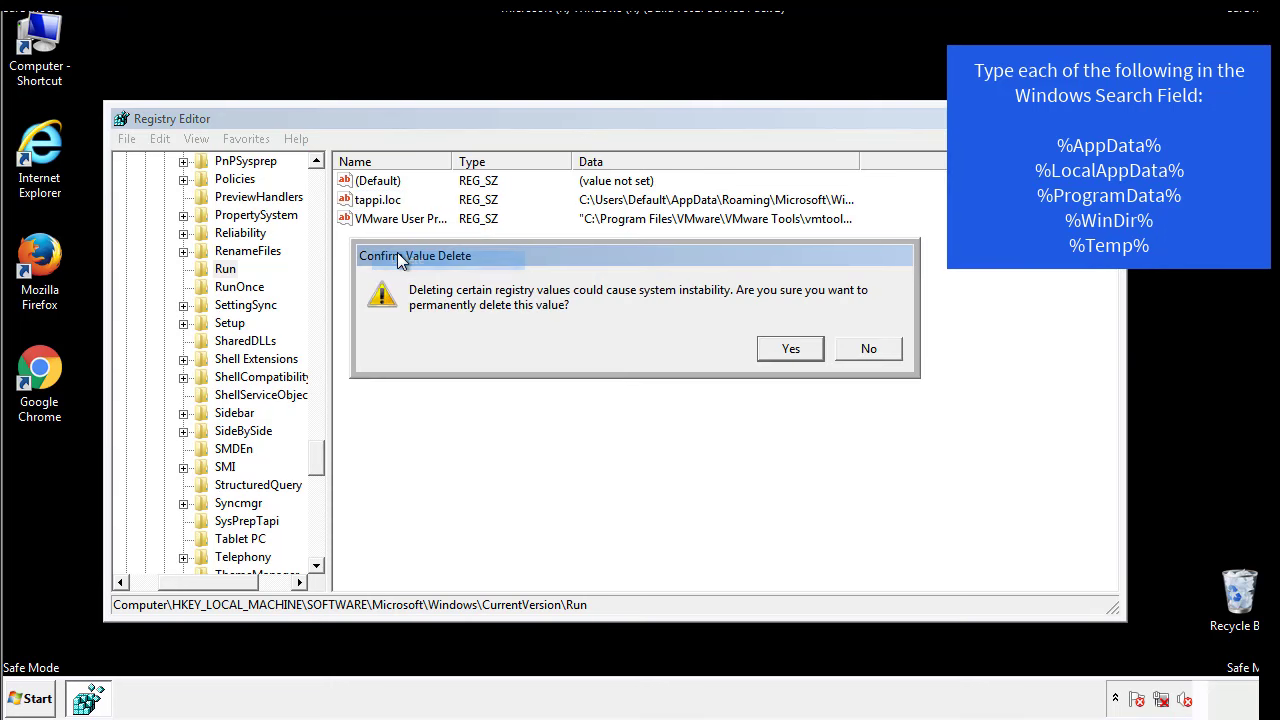
click(779, 352)
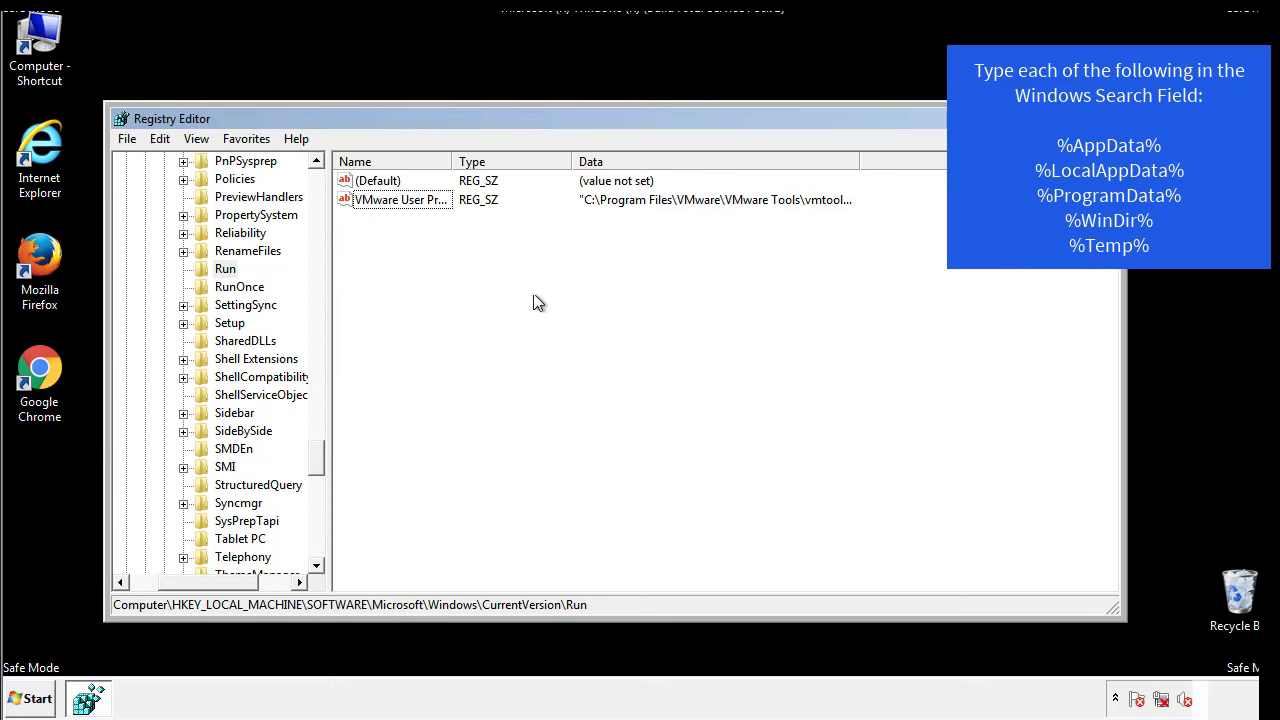
Collapse the whole HKEY_LOCAL_MACHINE branch in the registry tree.
drag(316, 461, 316, 545)
drag(213, 585, 155, 595)
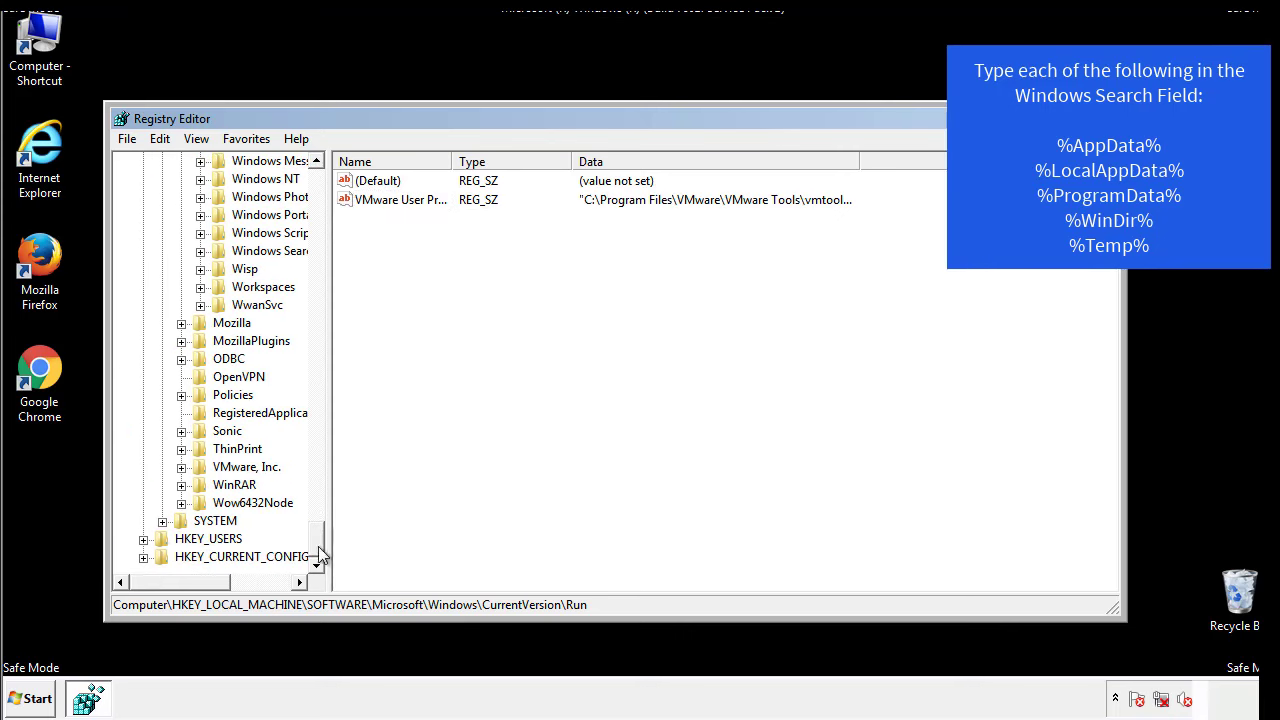
drag(318, 558, 329, 197)
click(143, 215)
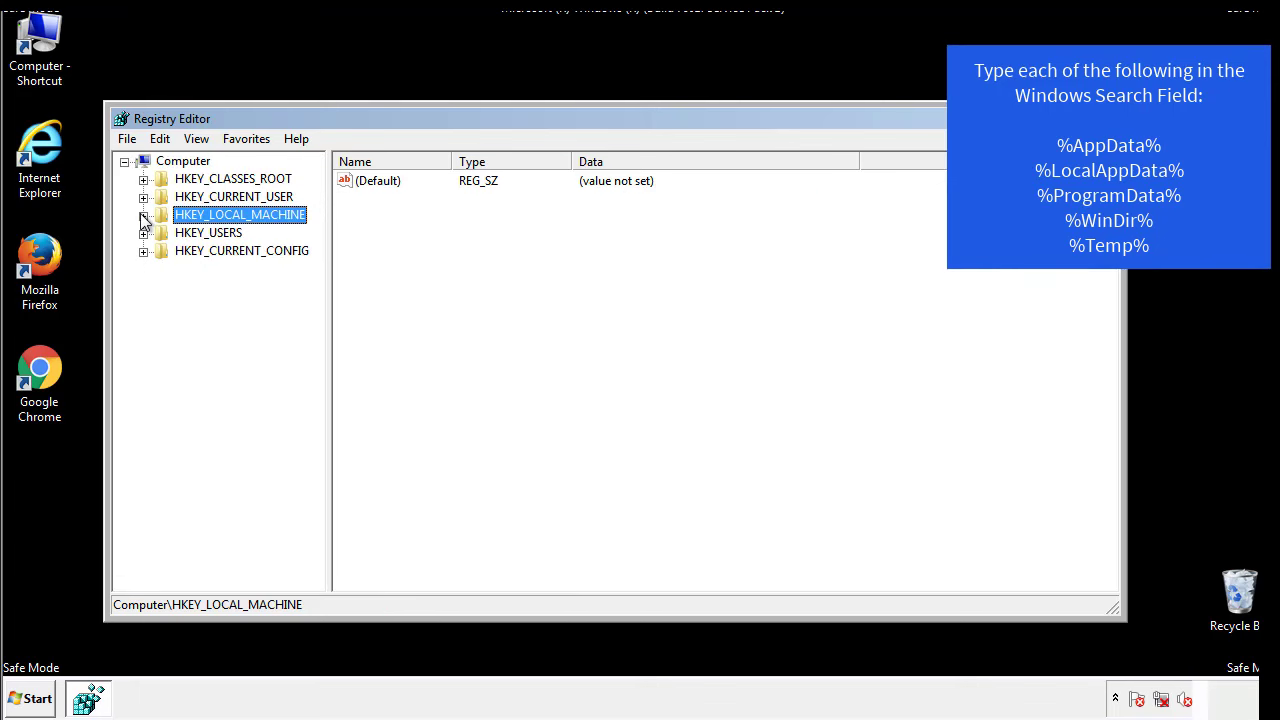
Open HKEY_CURRENT_USER\Software\Microsoft\Windows\CurrentVersion\Run and examine its startup values for suspicious entries.
click(143, 197)
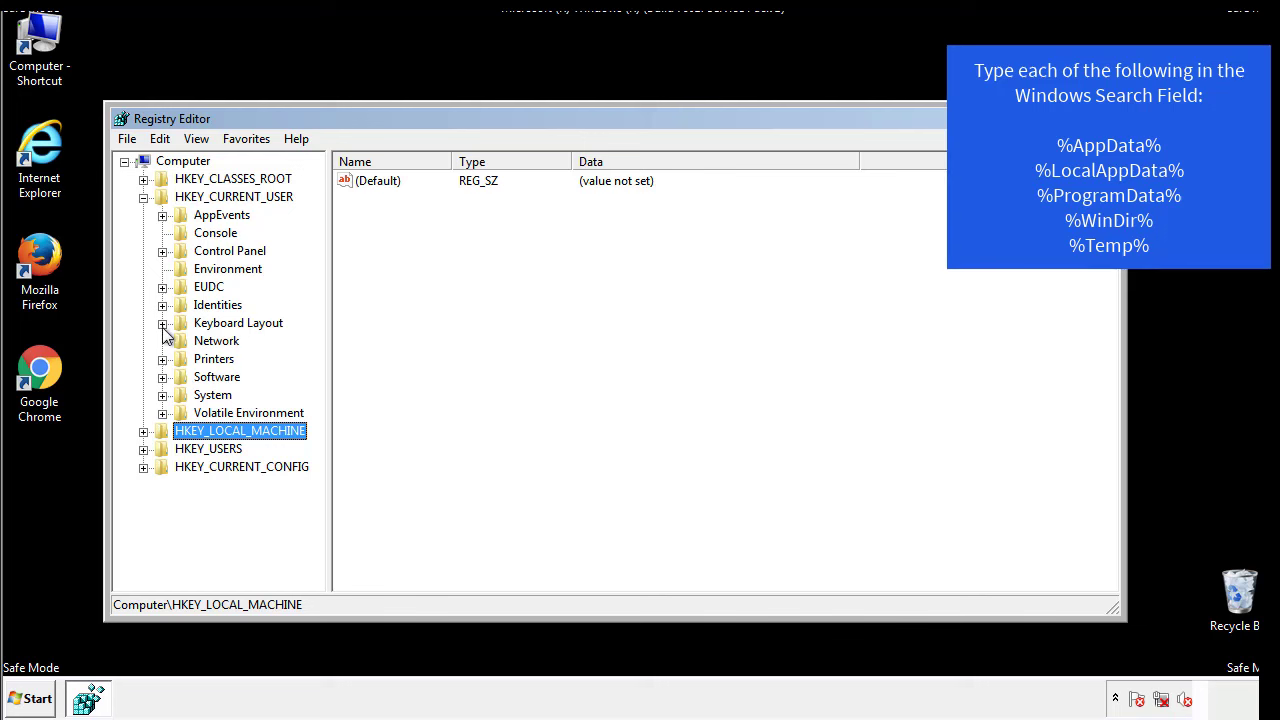
click(163, 378)
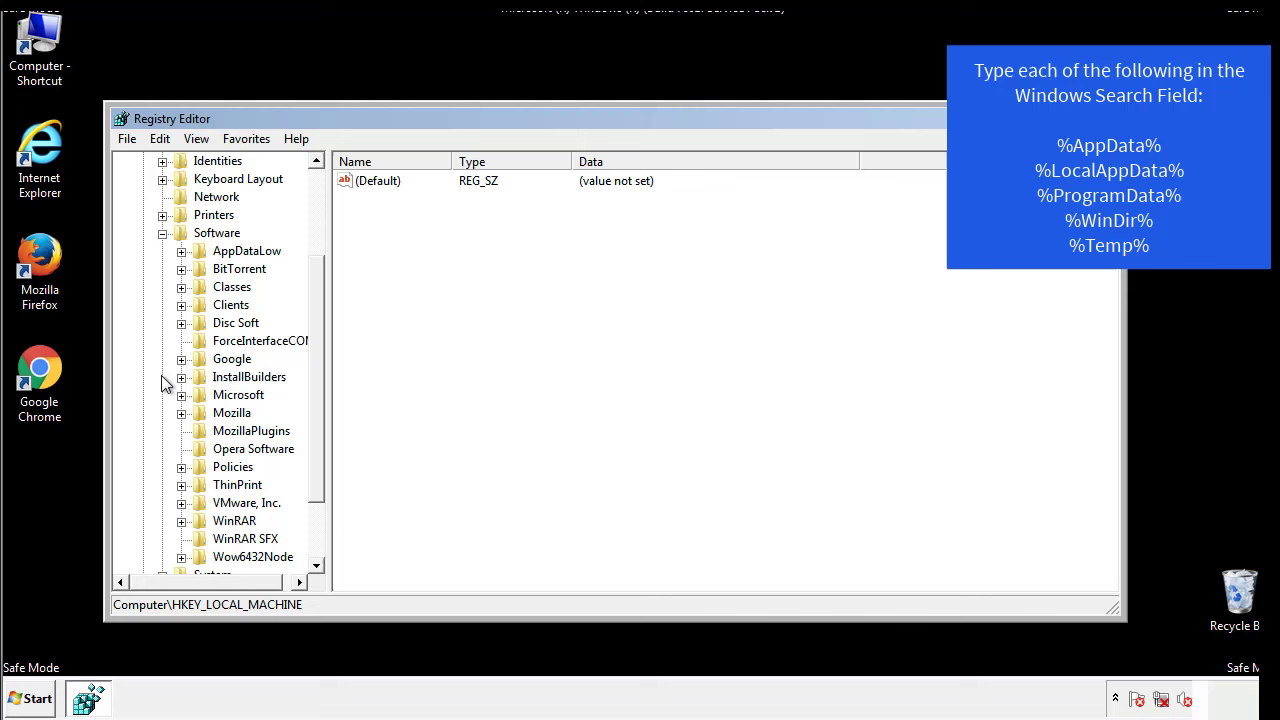
drag(314, 363, 314, 381)
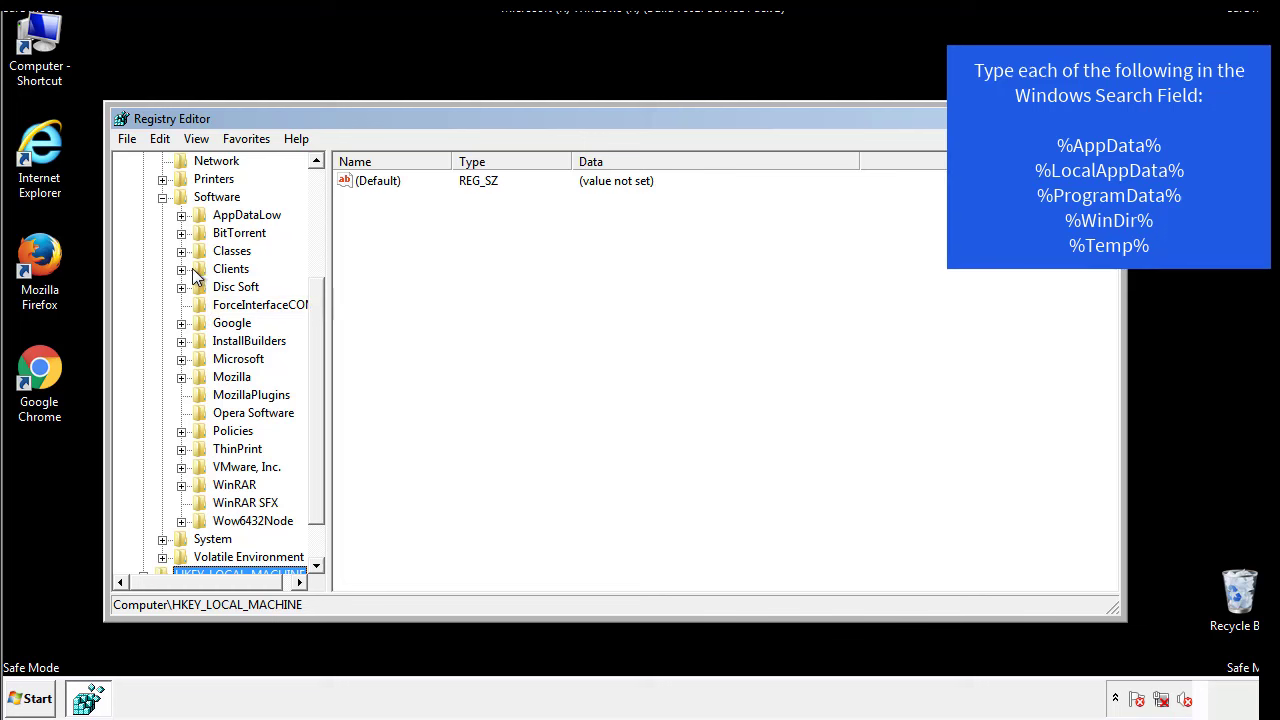
click(181, 359)
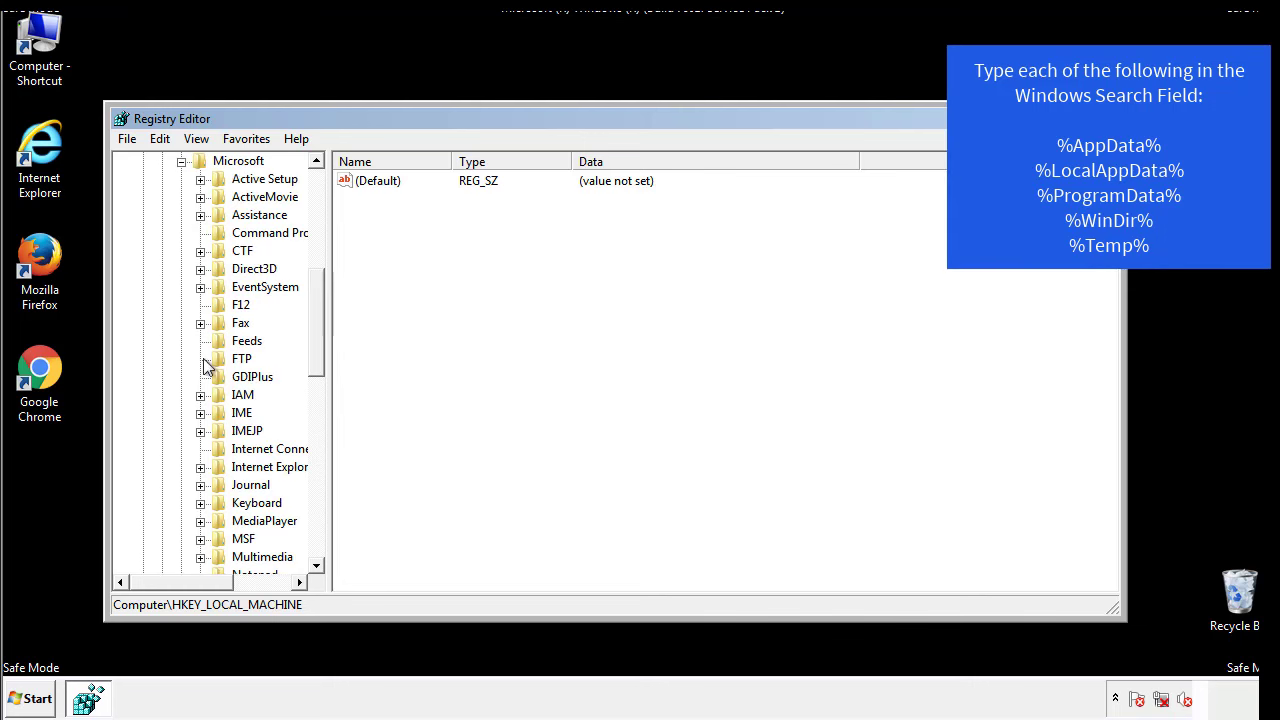
drag(314, 292, 315, 416)
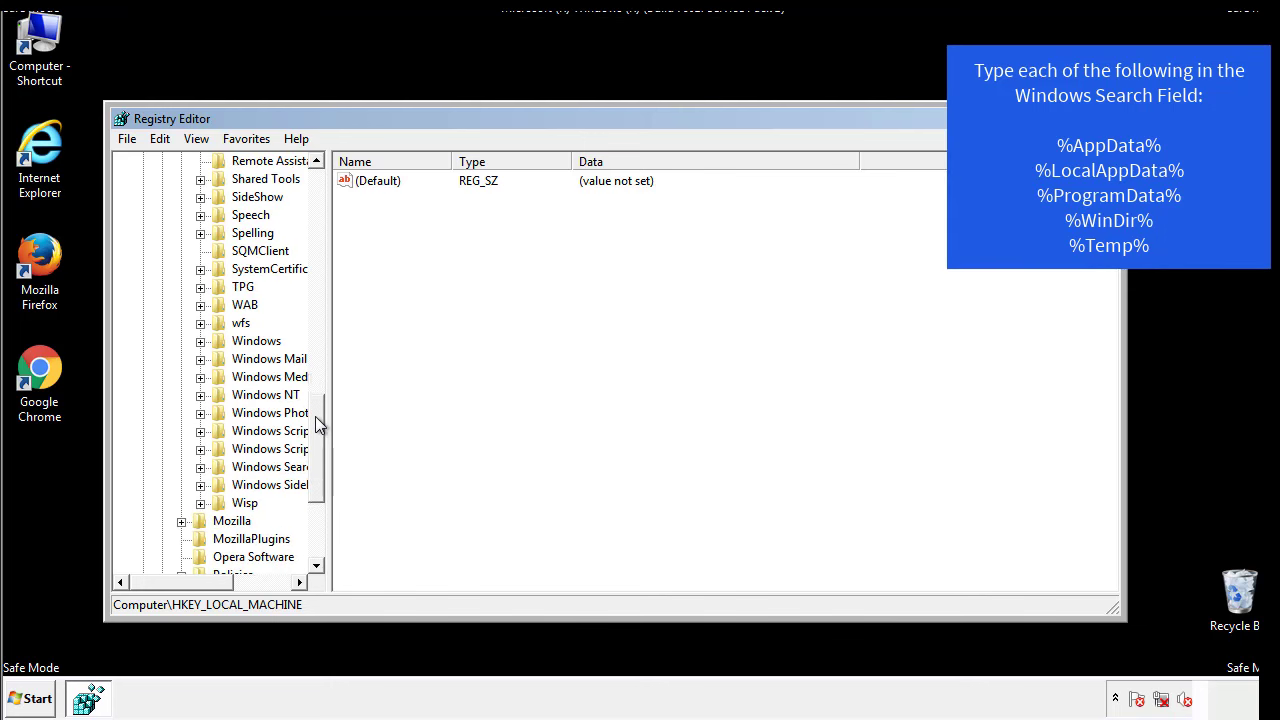
click(201, 341)
click(220, 360)
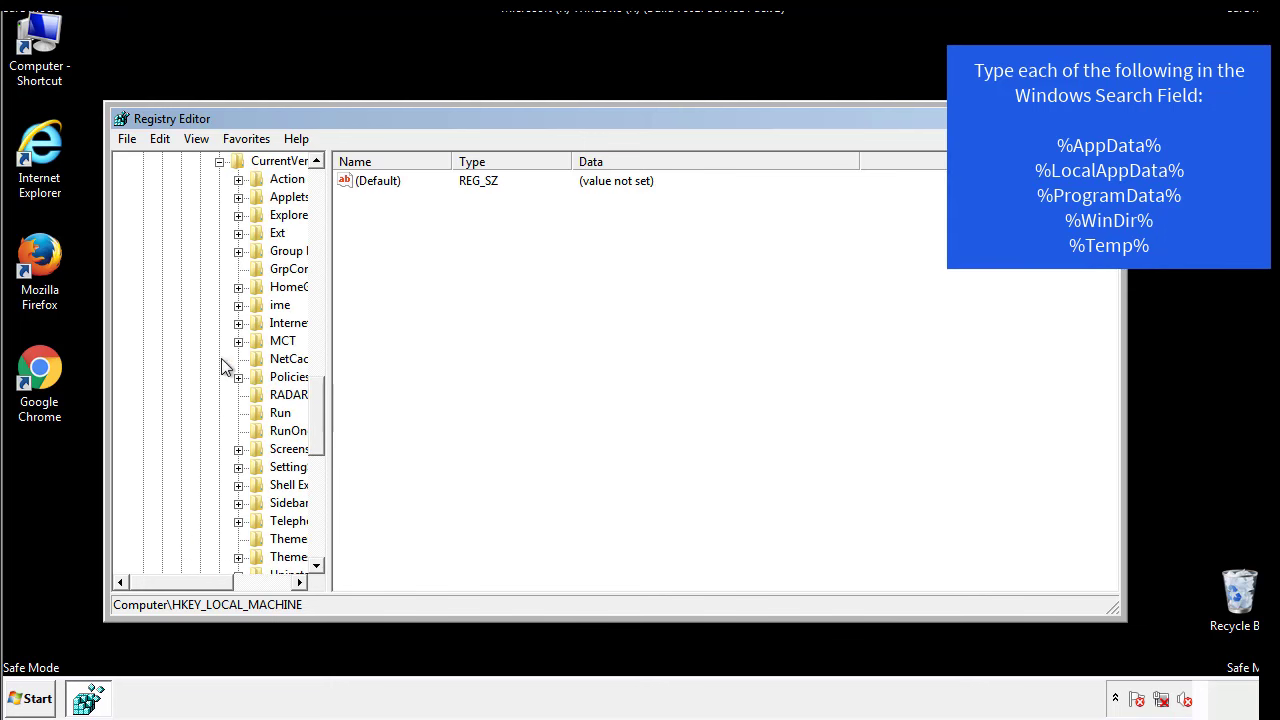
drag(195, 584, 225, 582)
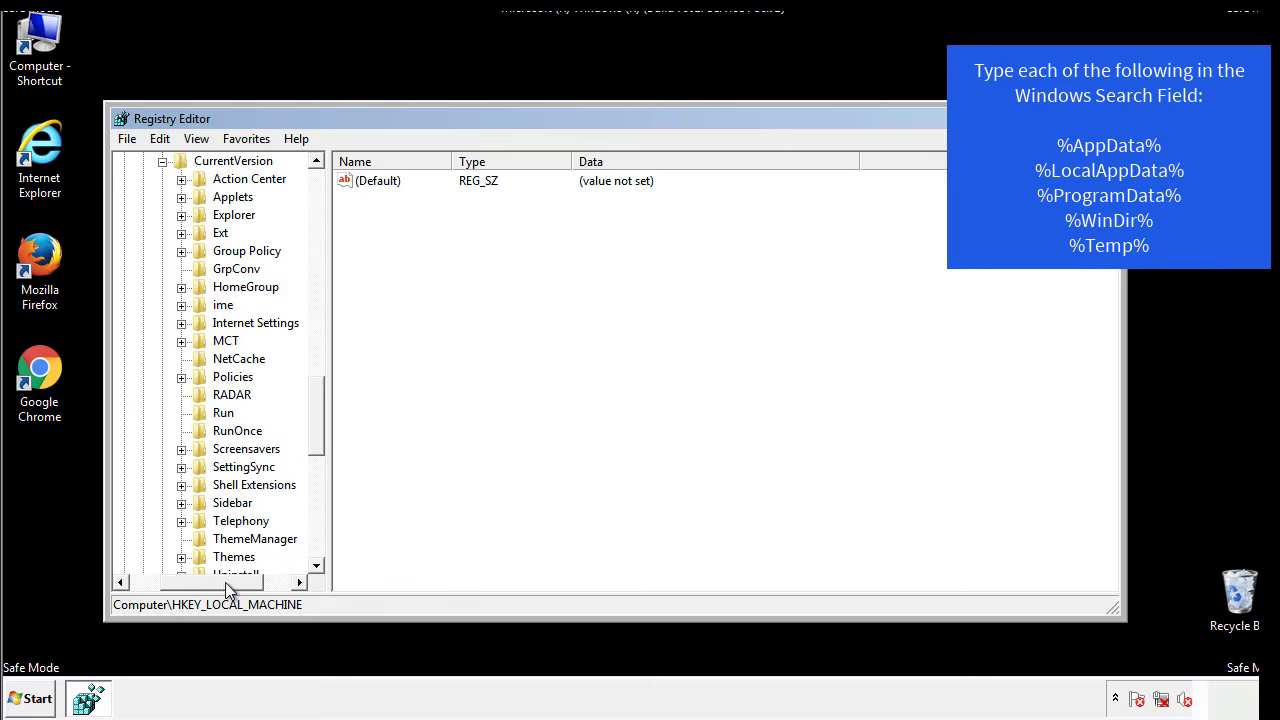
click(222, 414)
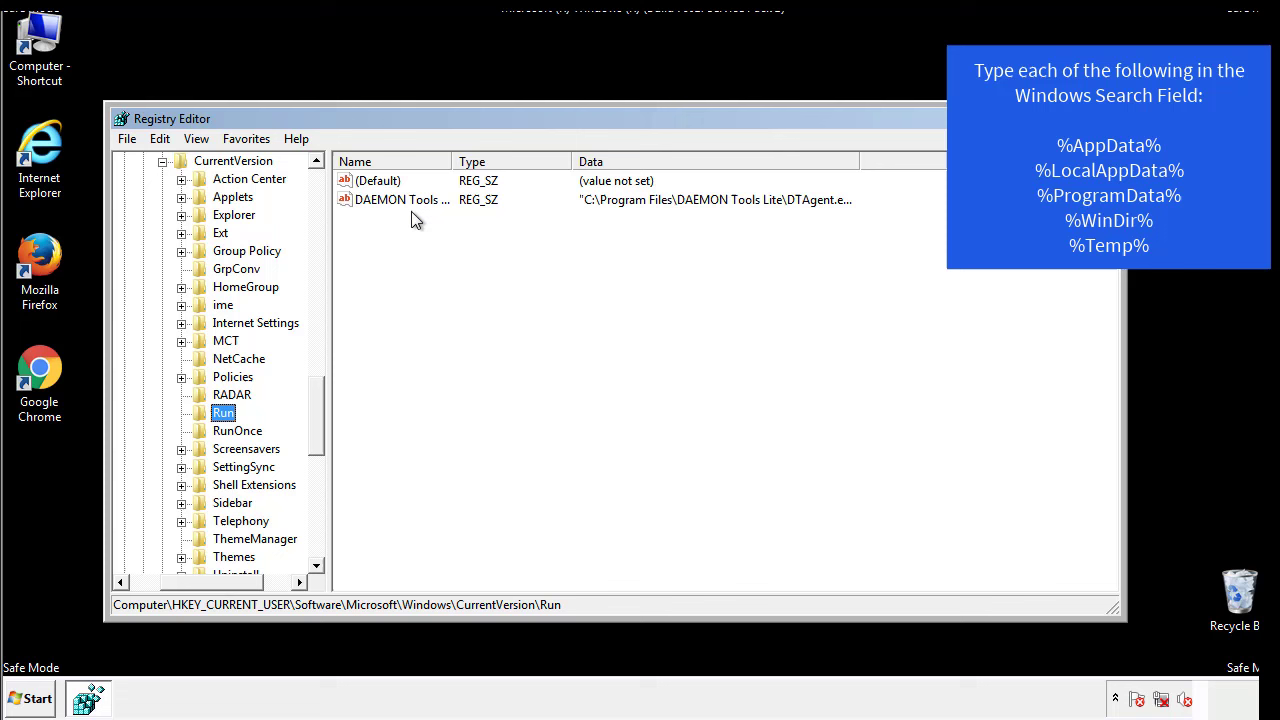
click(545, 232)
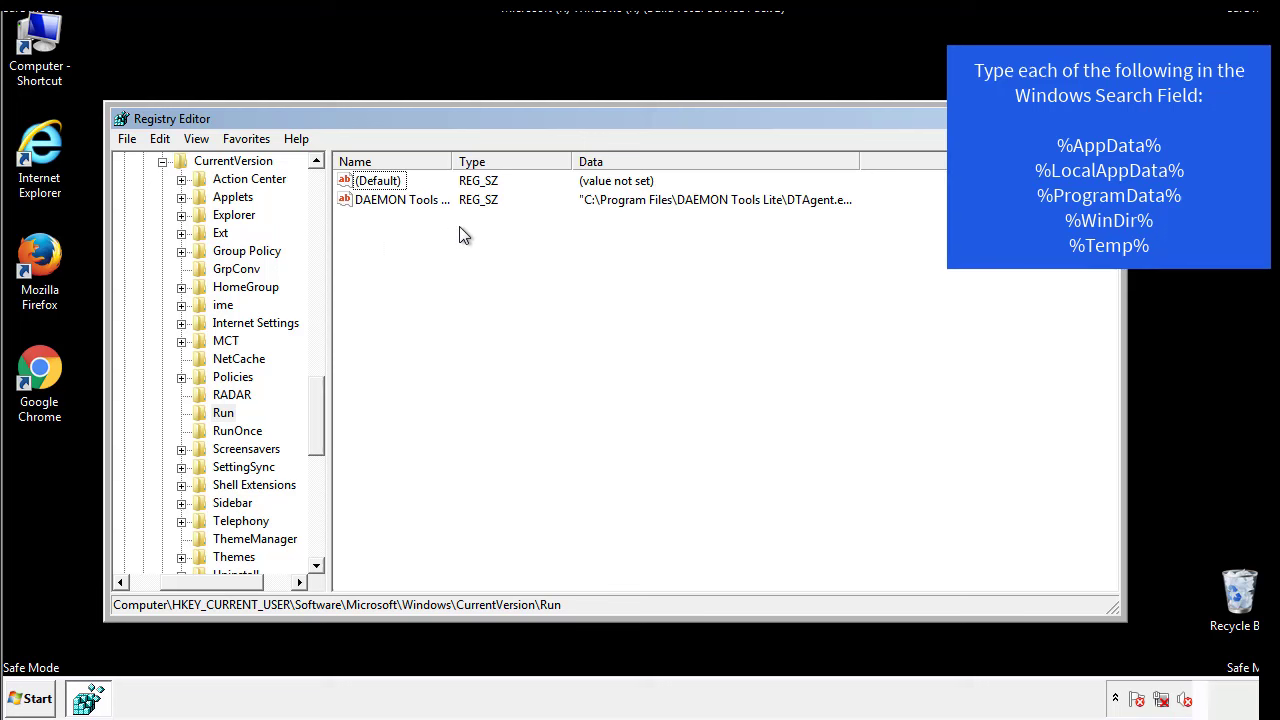
Collapse the Windows key under HKEY_CURRENT_USER\Software\Microsoft in the registry tree.
drag(212, 579, 187, 581)
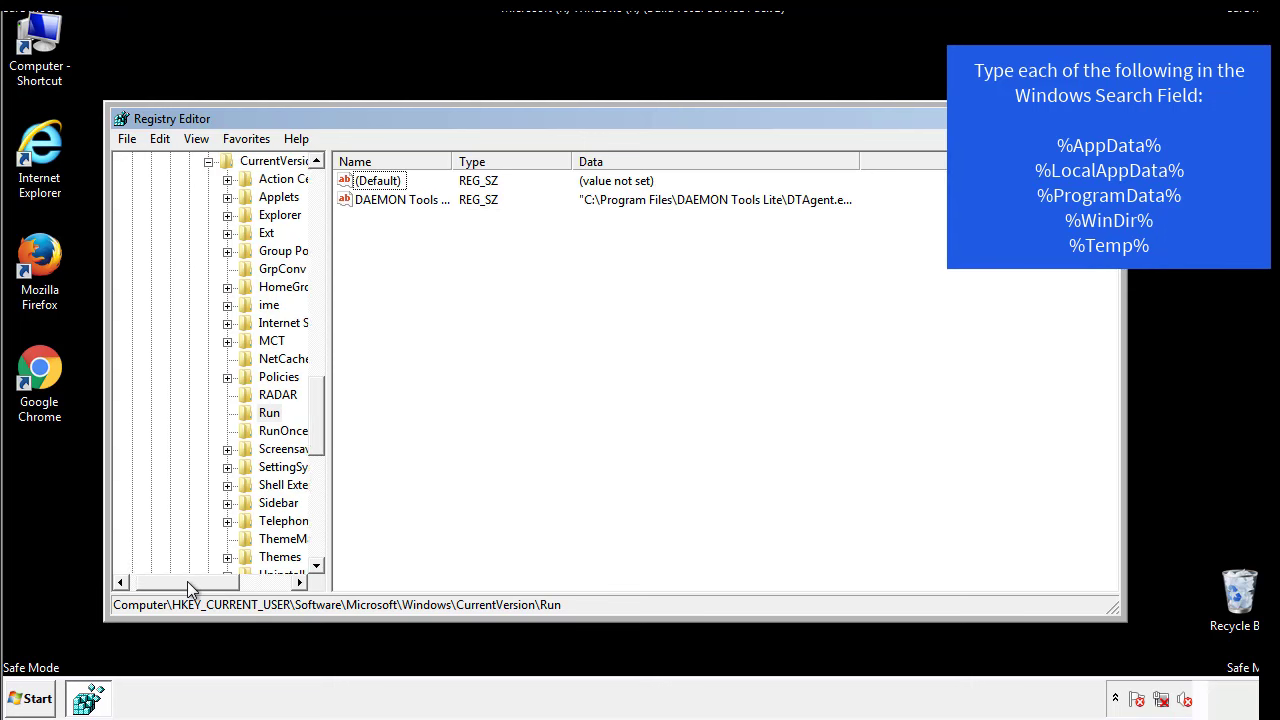
drag(324, 434, 316, 417)
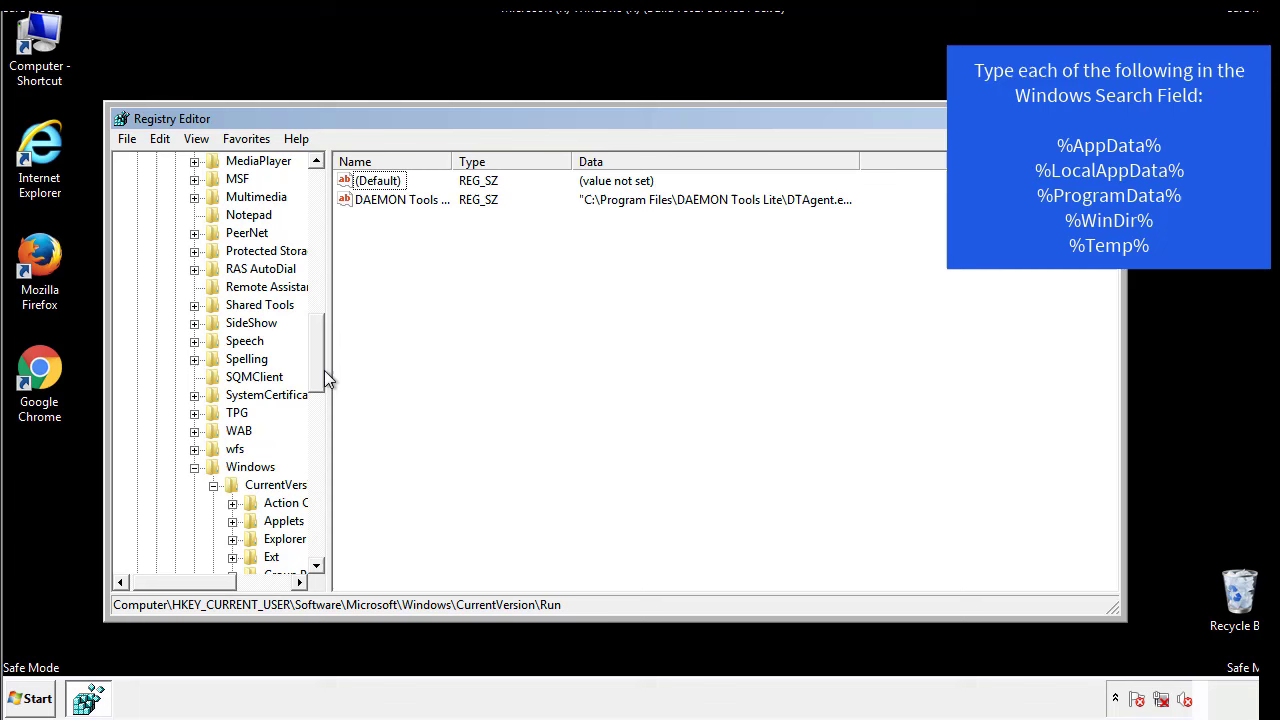
click(197, 468)
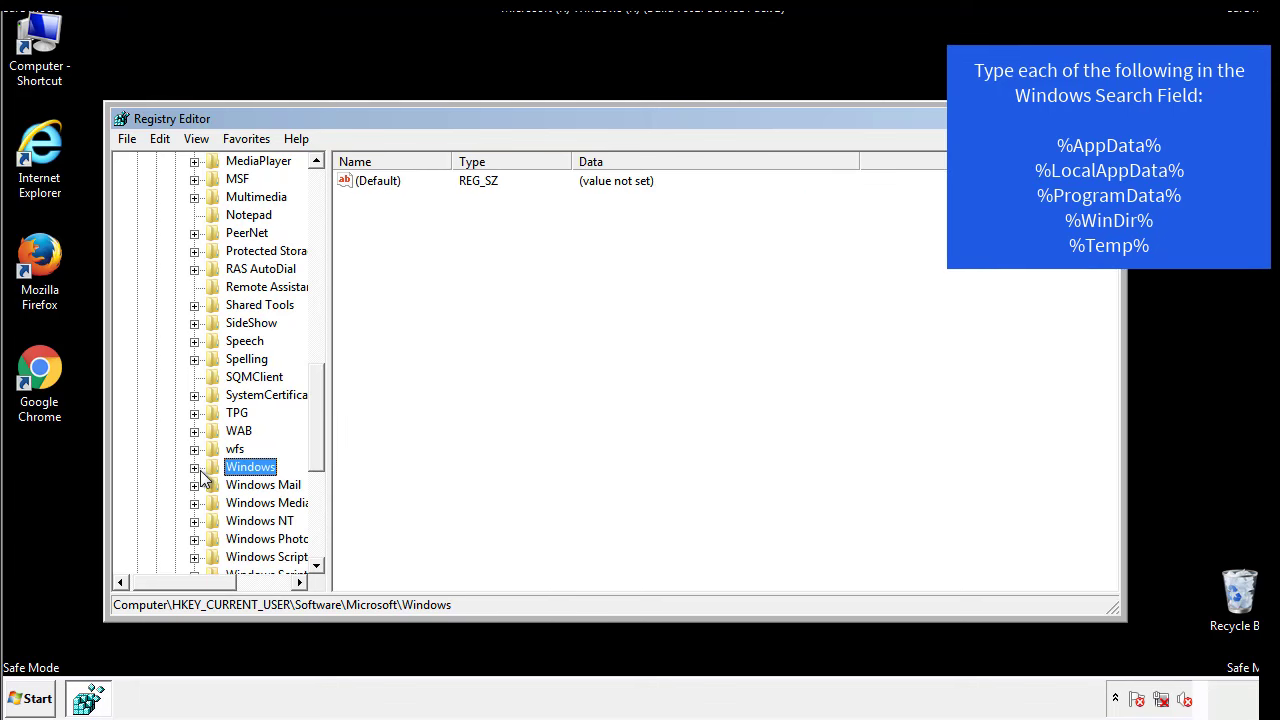
Search the registry's keys, values and data for %temp%.
drag(321, 445, 322, 247)
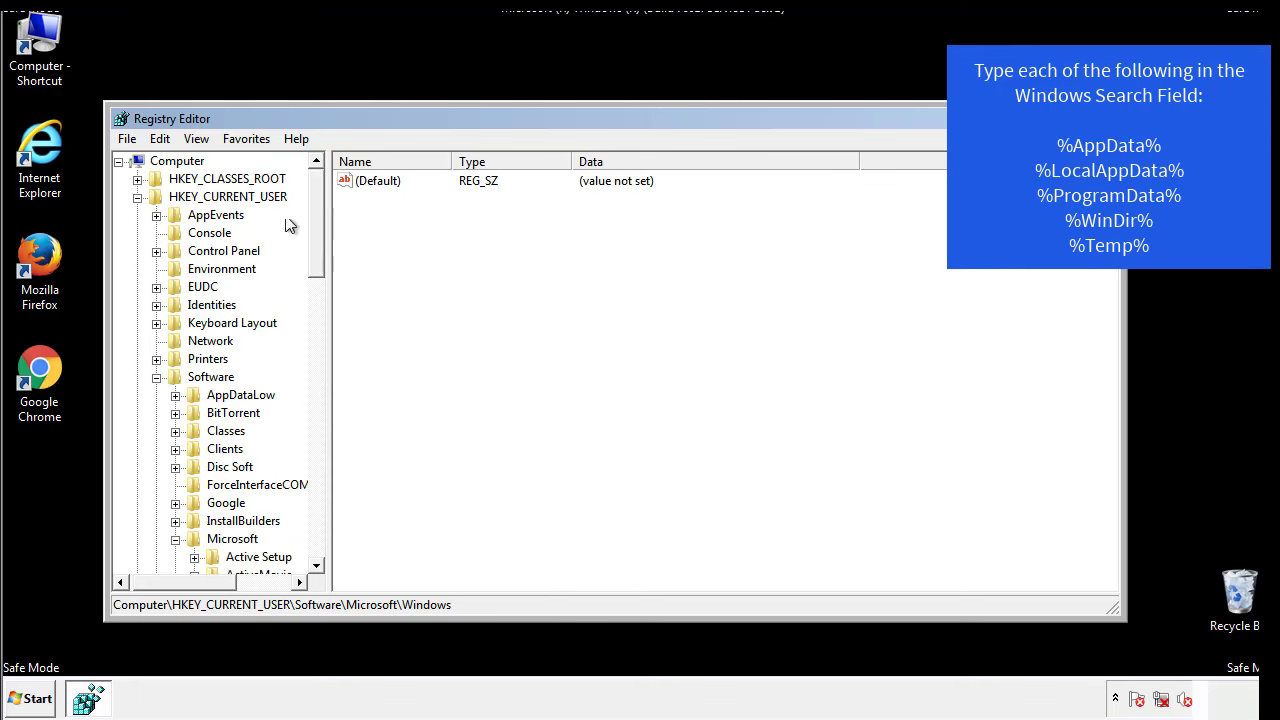
click(160, 139)
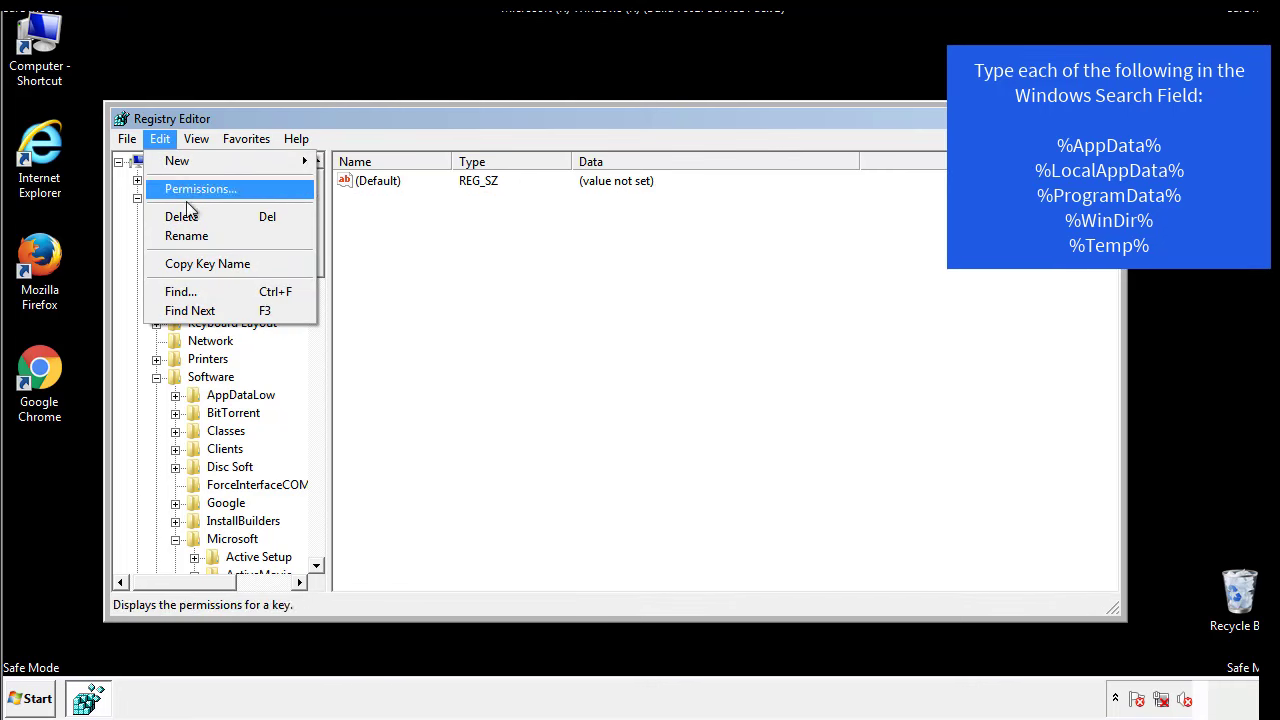
click(181, 291)
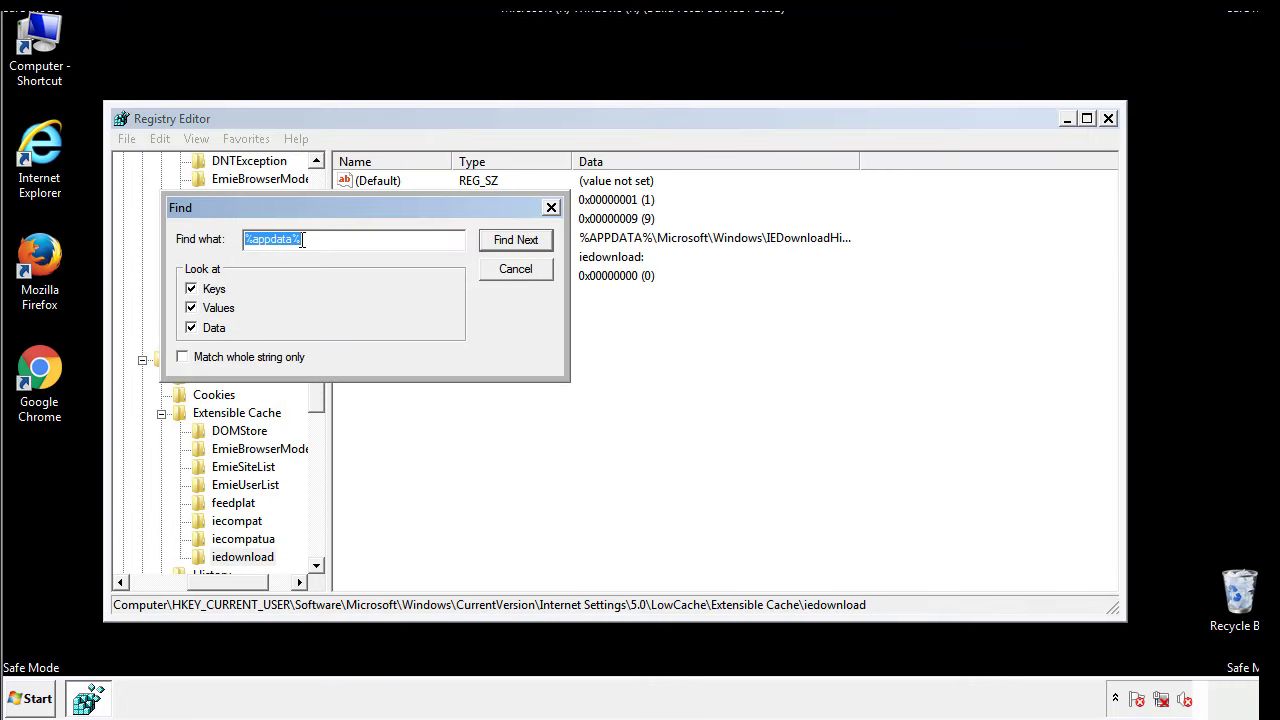
text(%temp%)
key(Return)
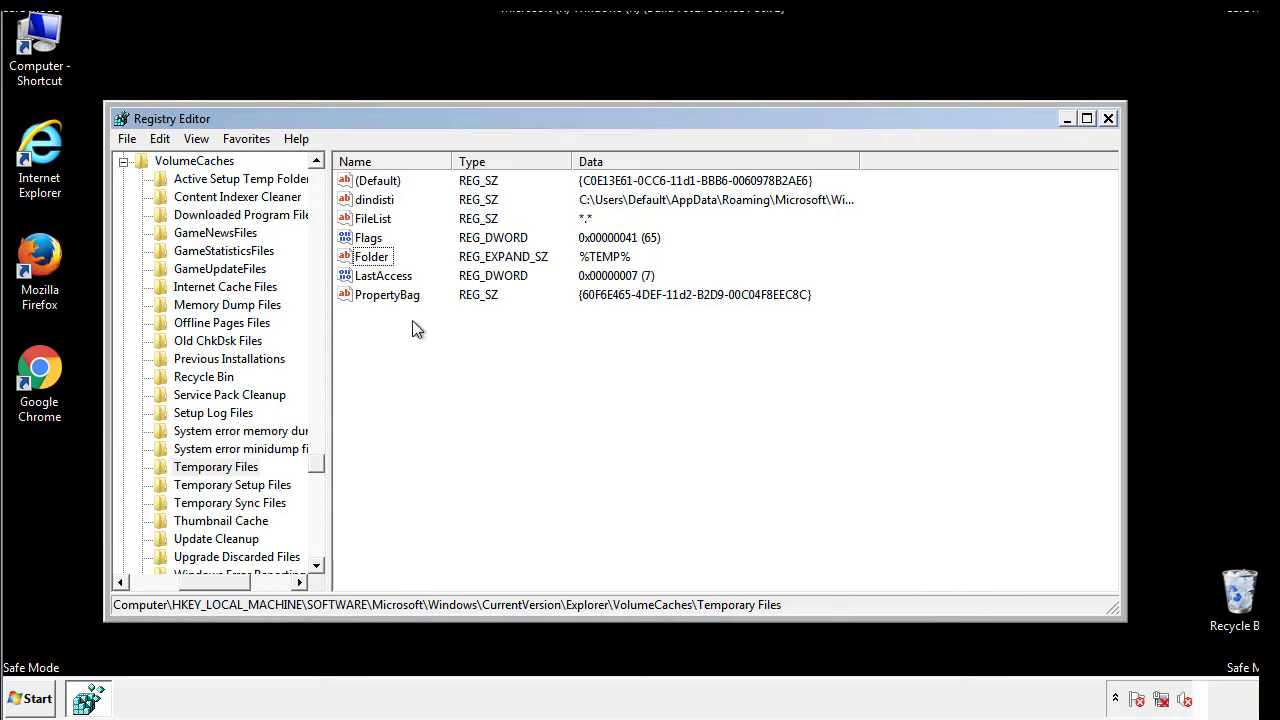
Permanently delete all values of the VolumeCaches\Temporary Files key and close the Registry Editor.
drag(411, 321, 362, 188)
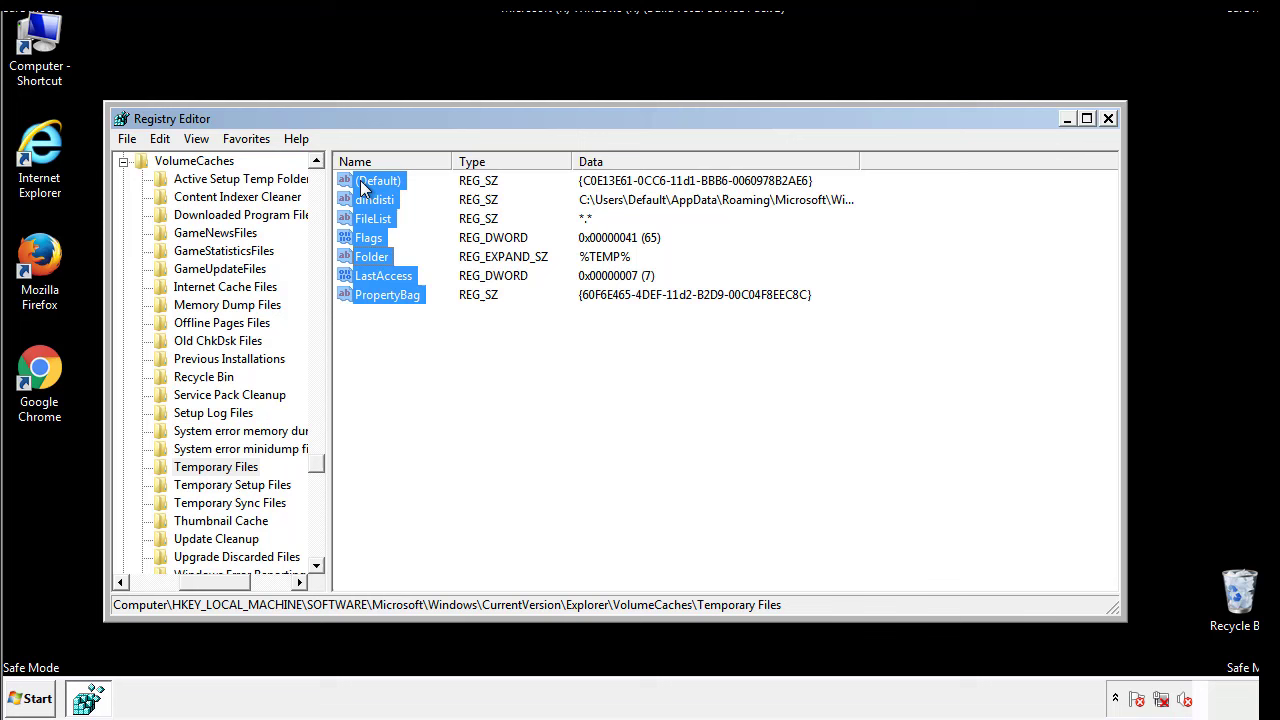
right_click(362, 188)
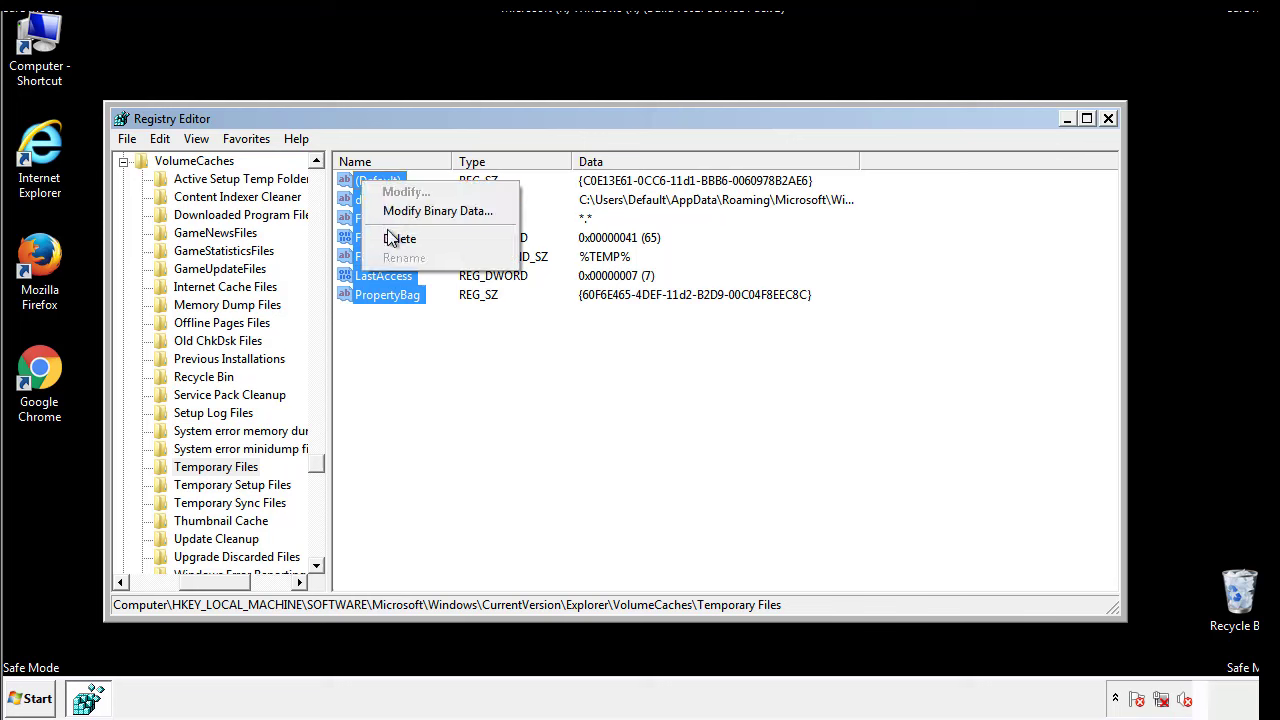
click(389, 238)
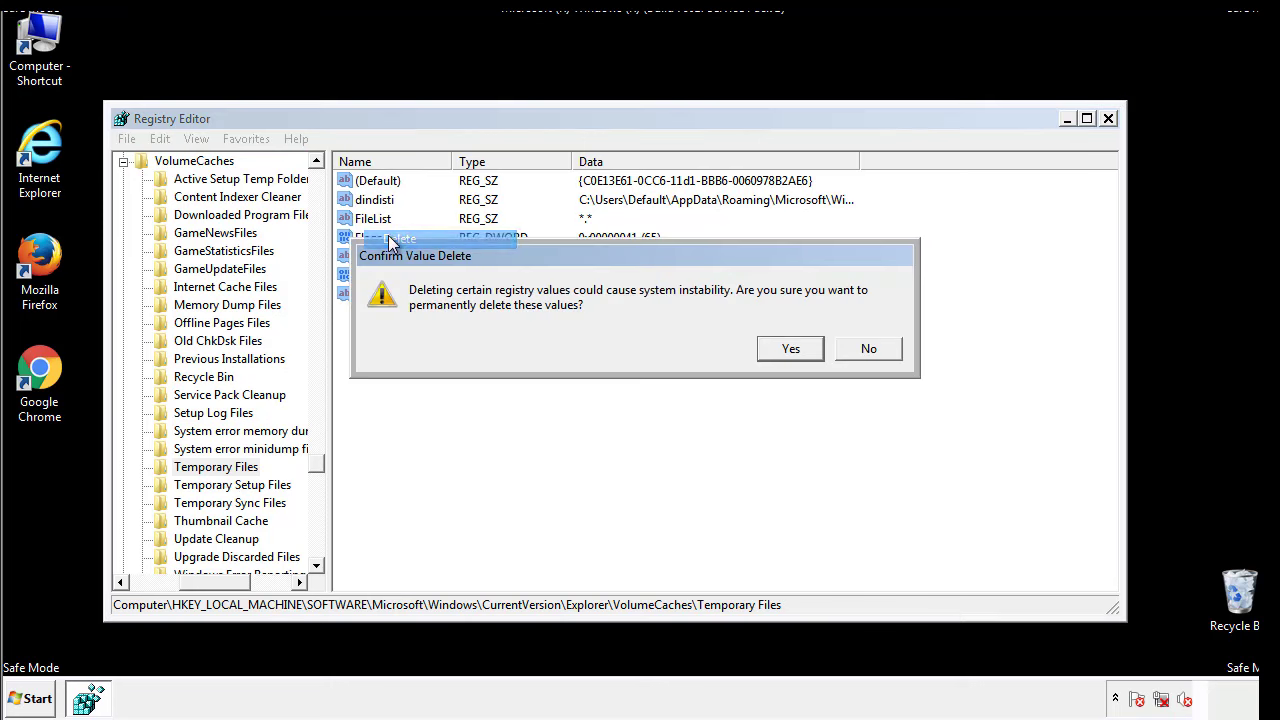
click(812, 350)
click(445, 245)
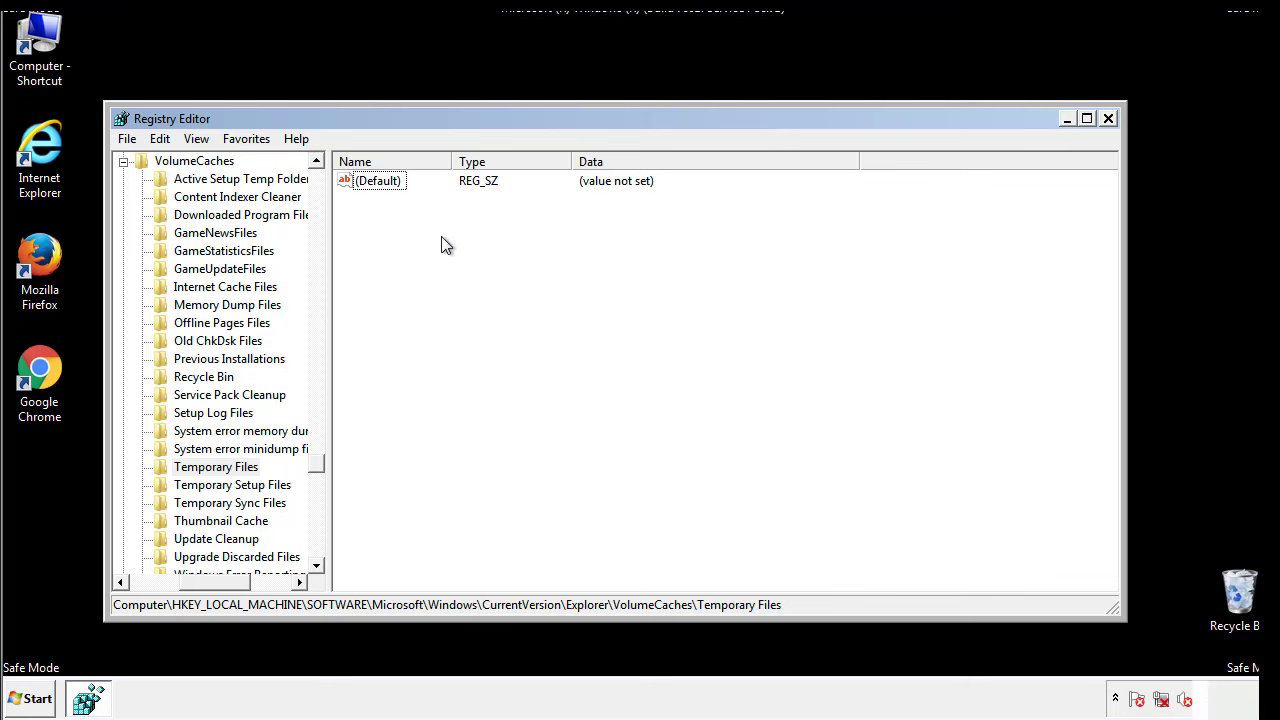
click(1109, 119)
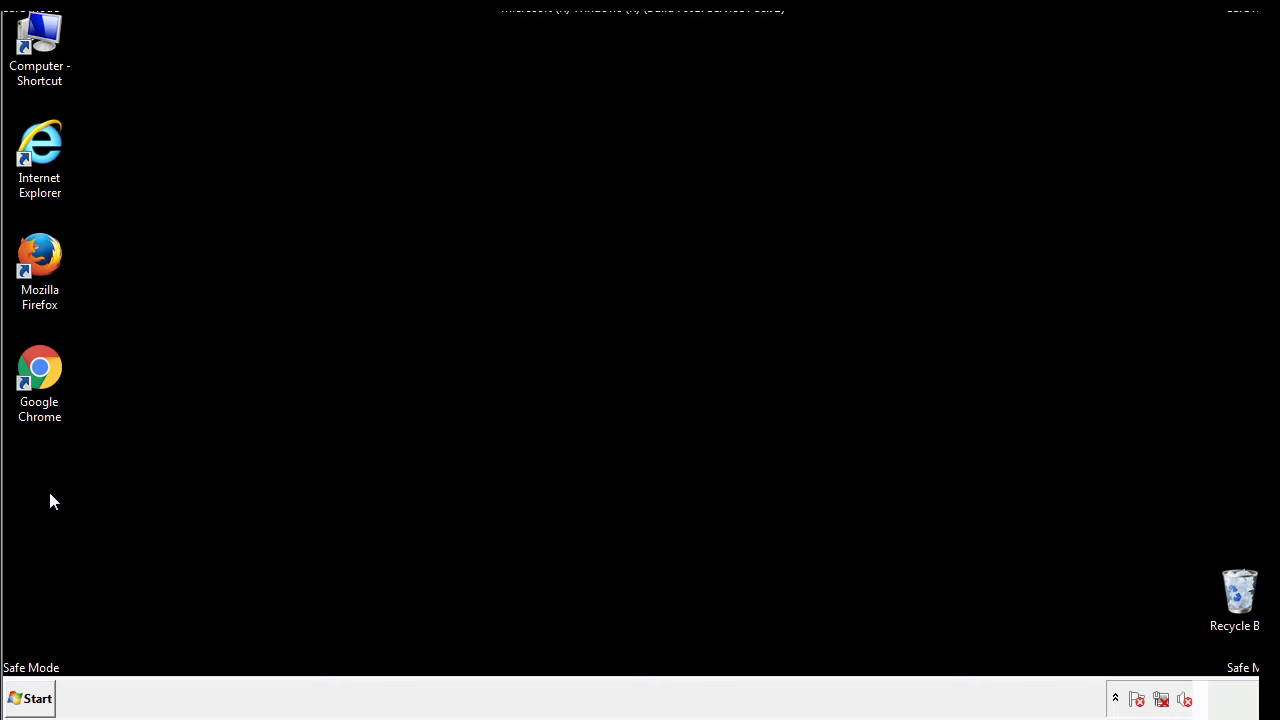
Open System Configuration by running msconfig.
click(22, 702)
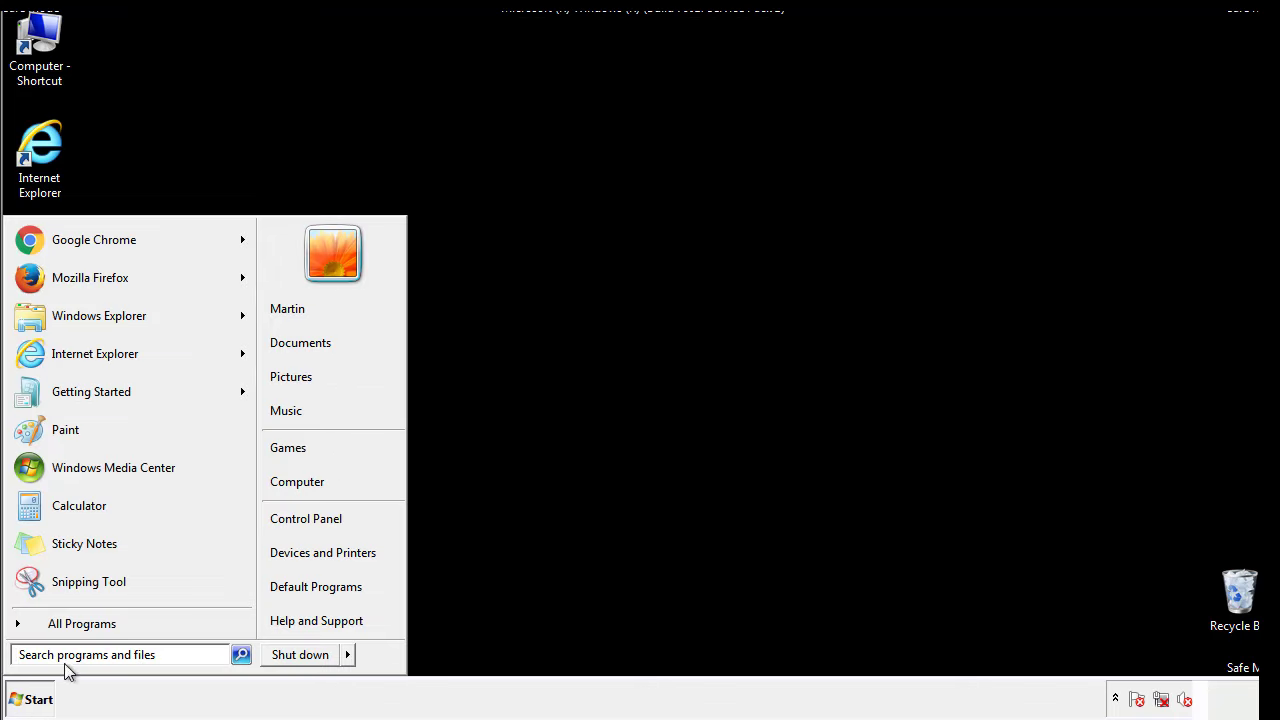
text(mscon)
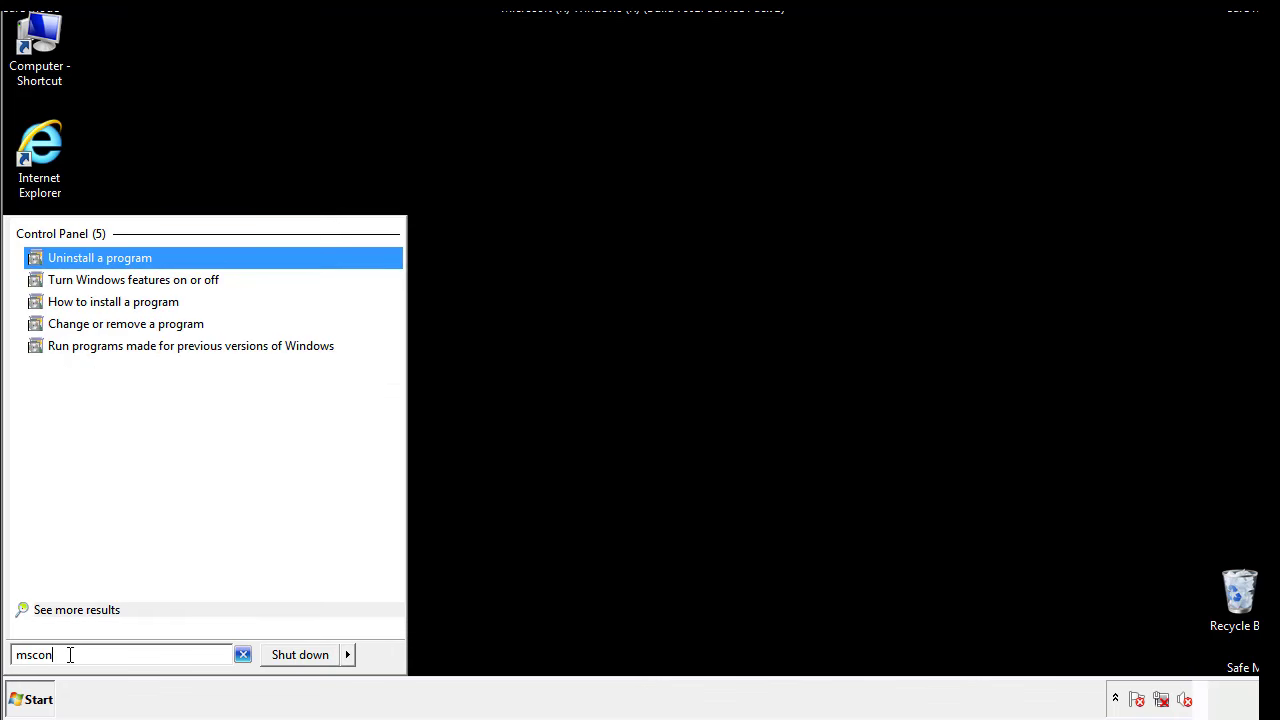
text(fig)
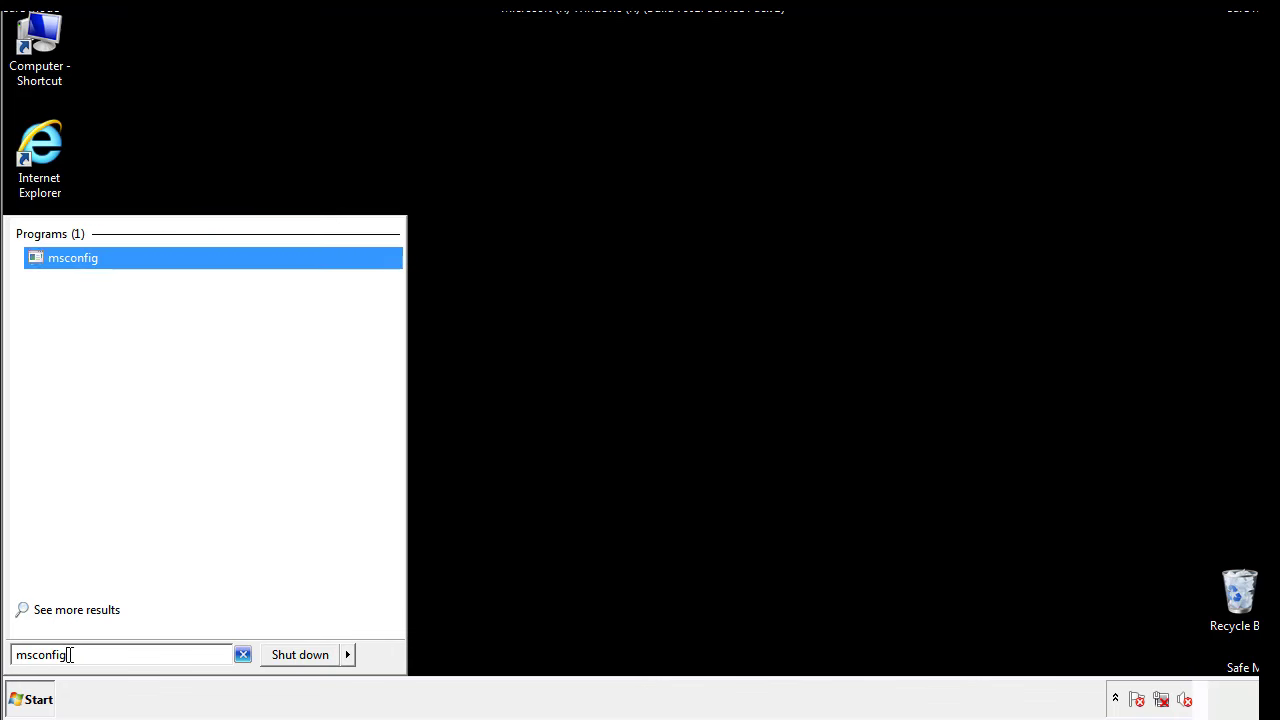
key(Return)
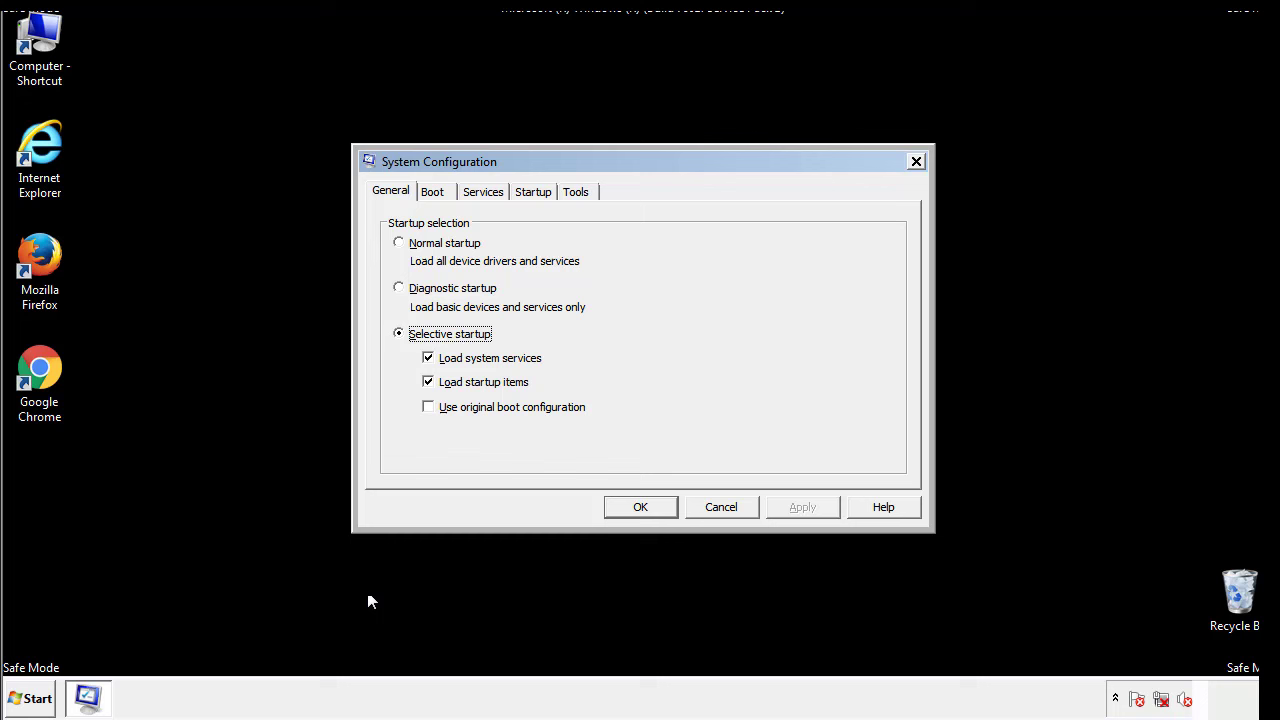
Disable the Safe boot option for Windows 7, apply the change and restart the computer.
click(436, 191)
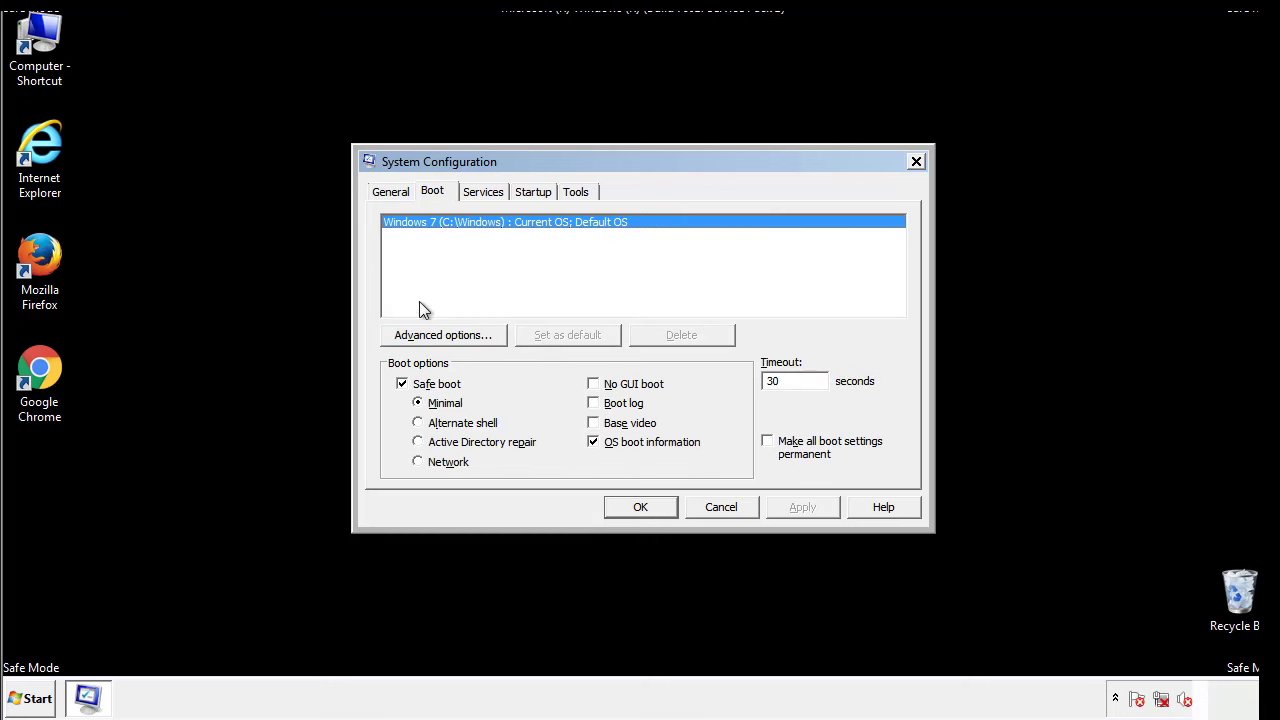
click(404, 386)
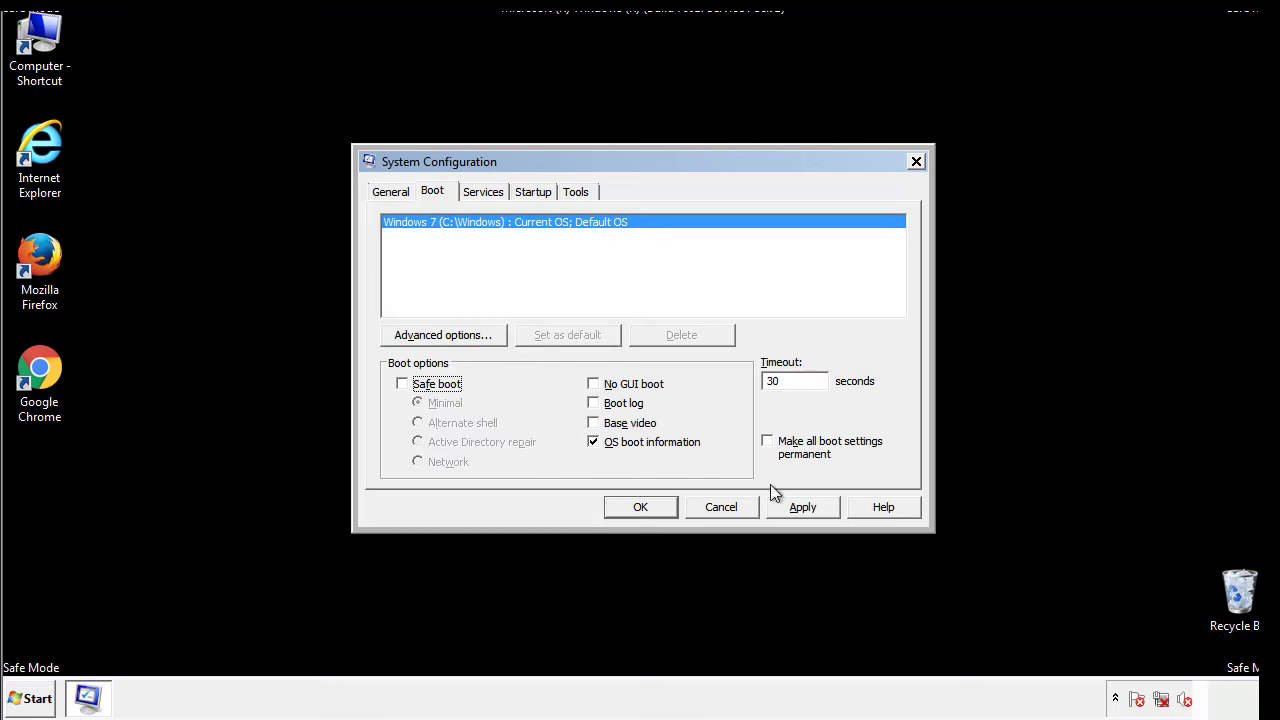
click(805, 506)
click(638, 508)
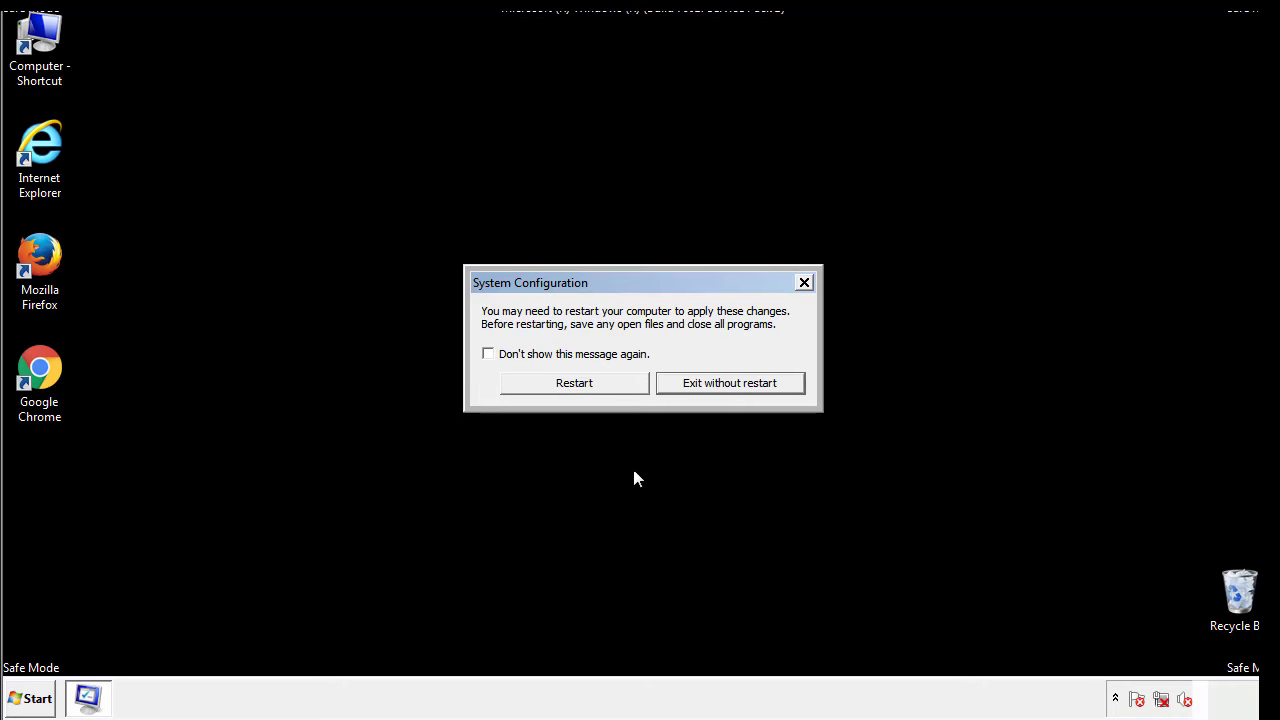
click(592, 392)
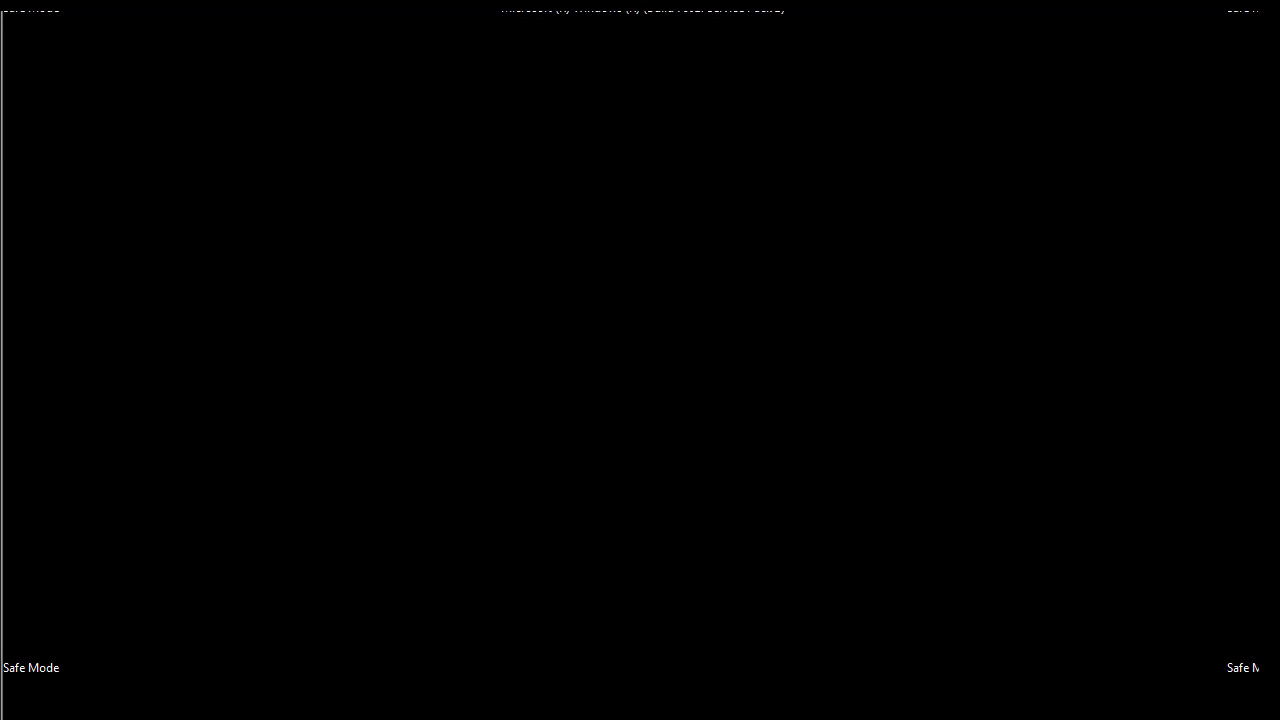